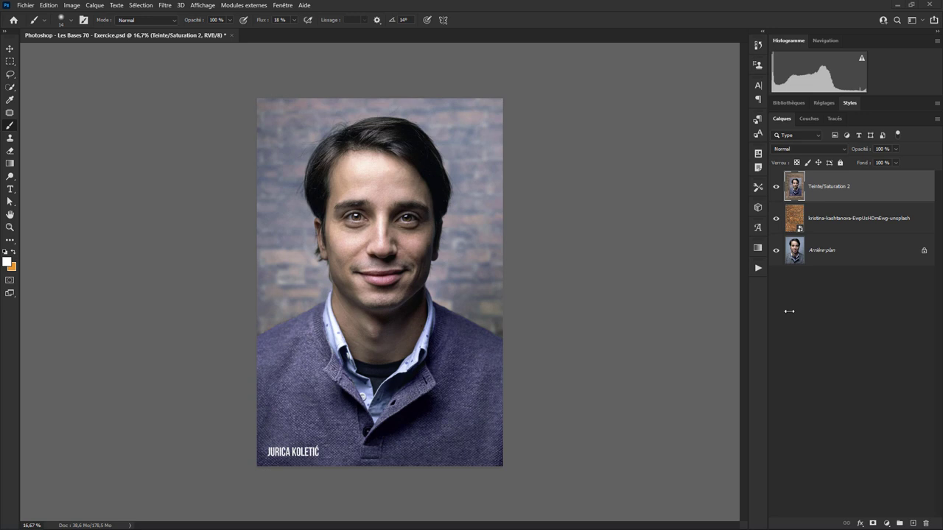
# Step: Toggle the Teinte/Saturation 2 and brick layers on and off to compare edited and original portrait
pyautogui.click(776, 187)
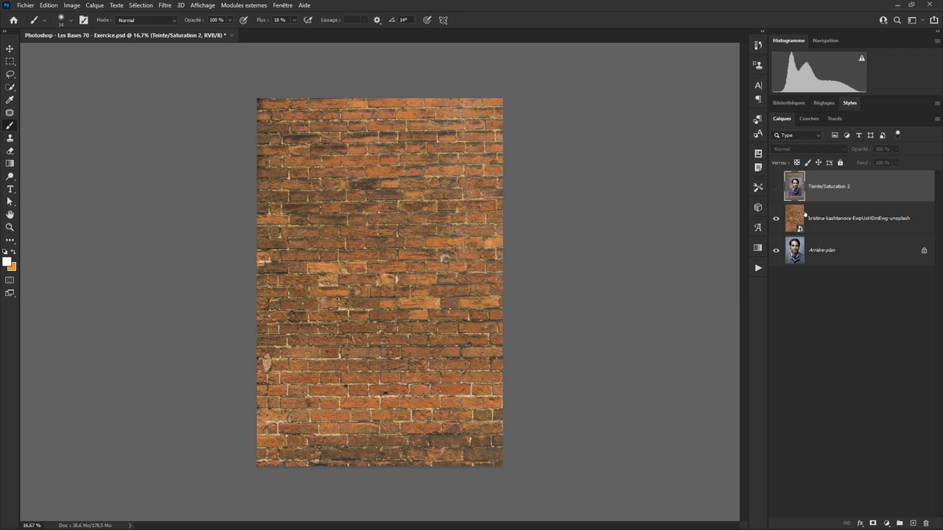
pyautogui.click(775, 220)
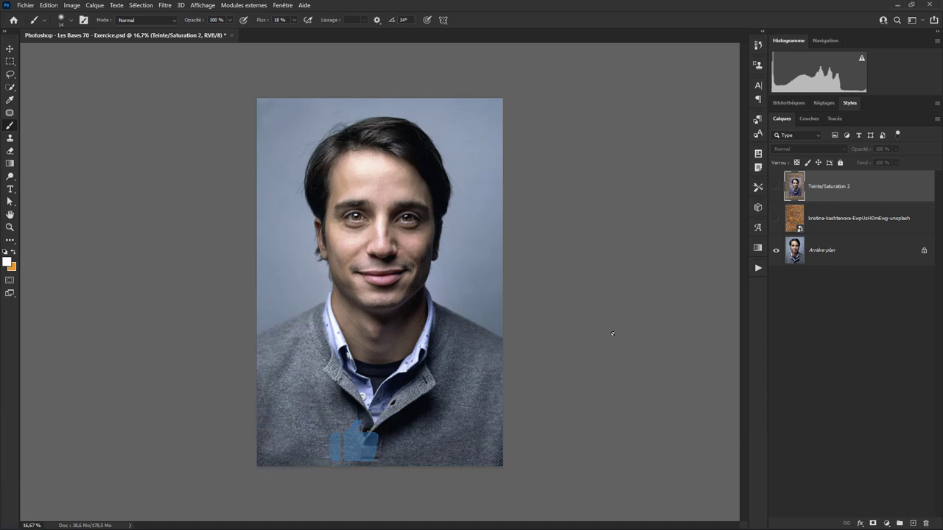
pyautogui.click(776, 187)
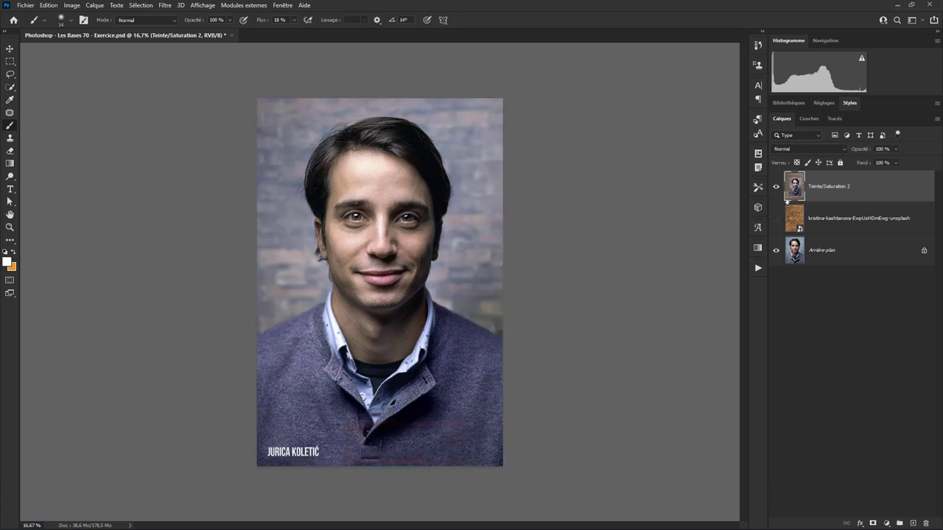
pyautogui.click(776, 187)
pyautogui.click(775, 187)
pyautogui.click(776, 187)
pyautogui.click(775, 187)
pyautogui.click(776, 187)
pyautogui.click(776, 187)
pyautogui.click(776, 188)
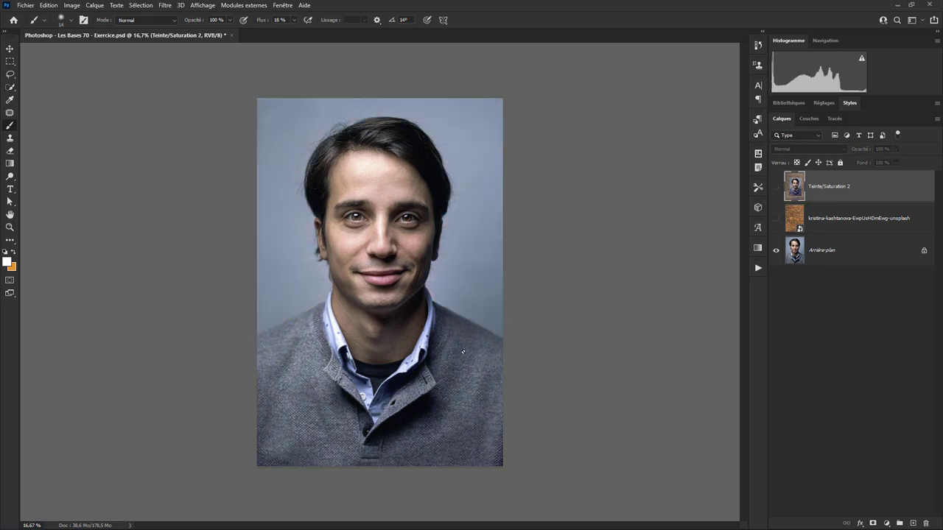
pyautogui.click(776, 187)
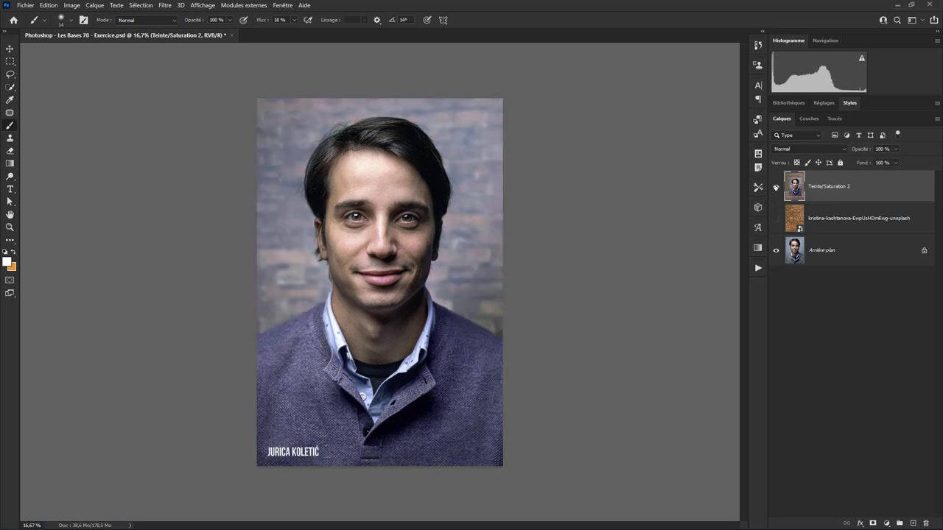
pyautogui.click(775, 188)
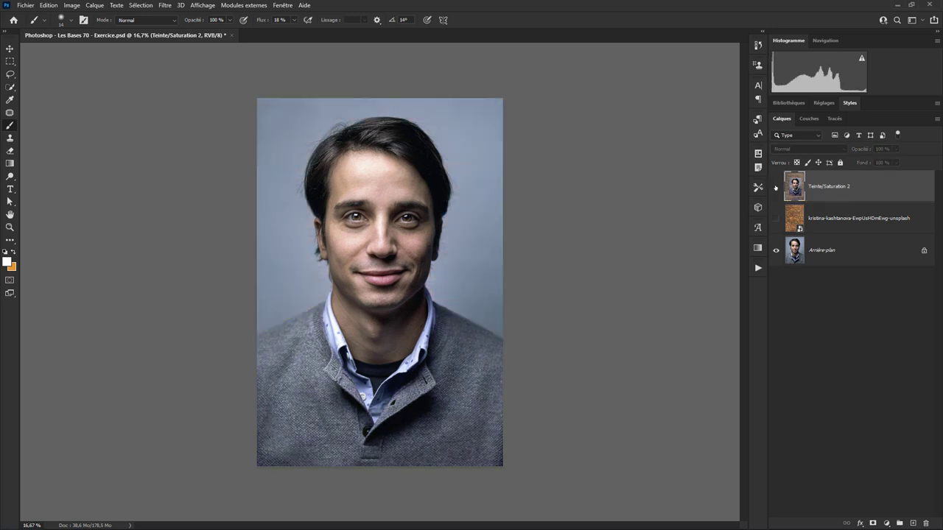
pyautogui.click(776, 188)
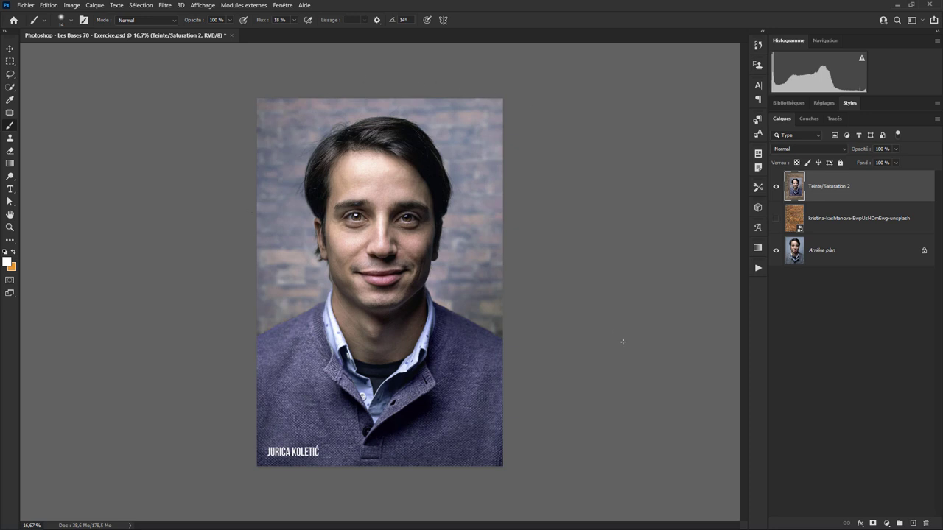
pyautogui.click(776, 187)
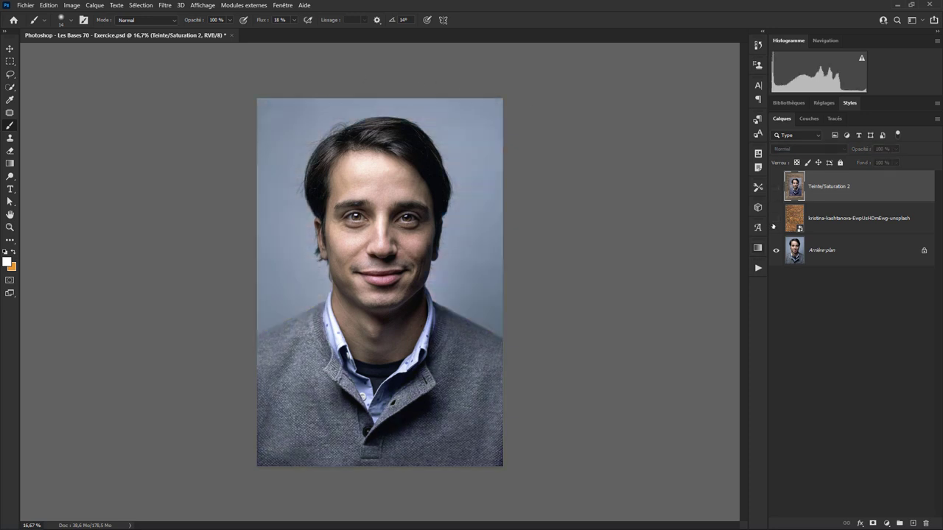
pyautogui.click(776, 218)
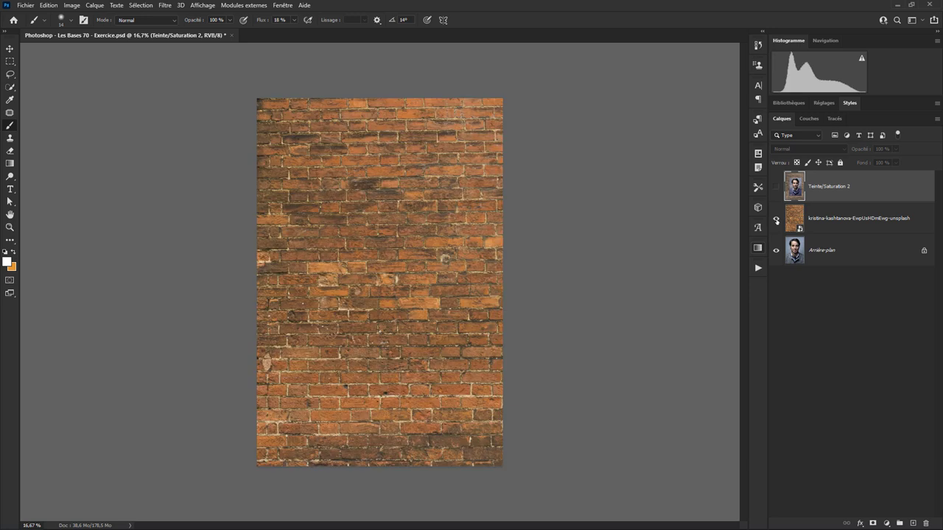
pyautogui.click(775, 187)
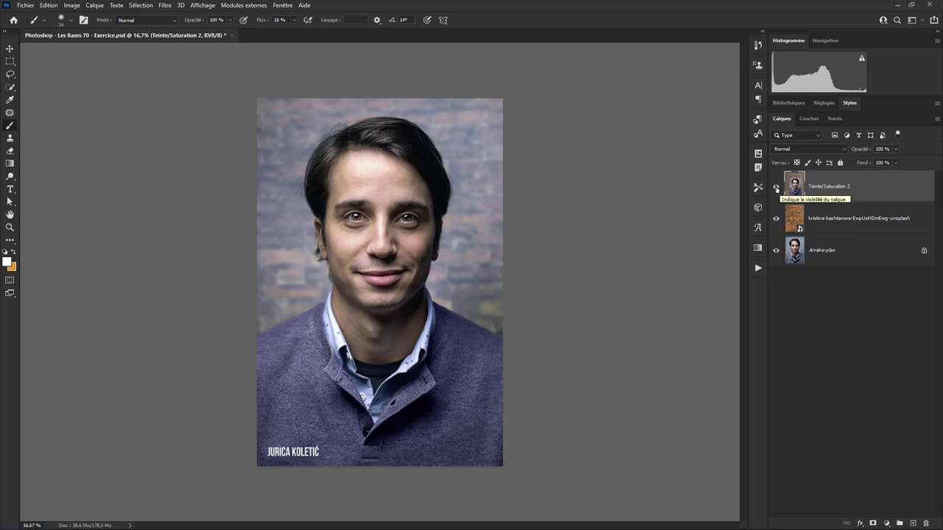
# Step: Zoom in and scroll around to inspect the portrait up close
pyautogui.hotkey('ctrl', '+')
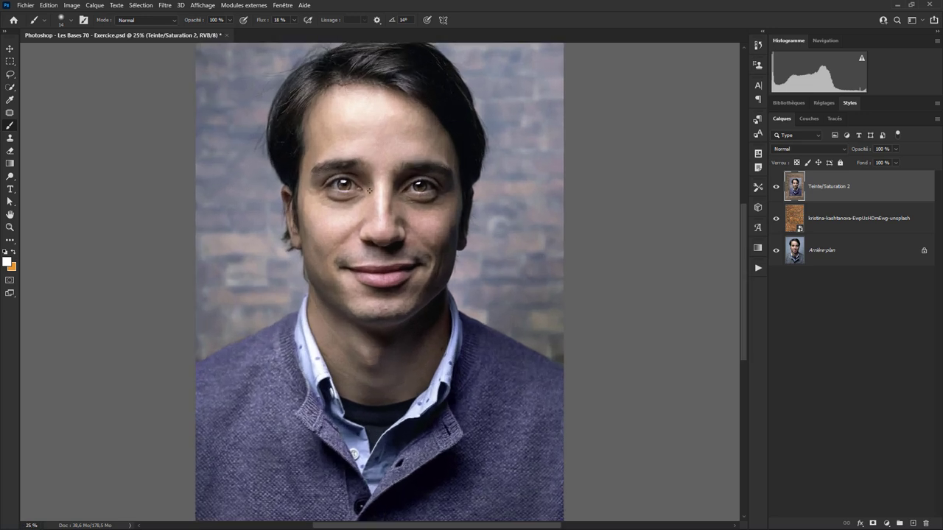
pyautogui.scroll(5, 358, 160)
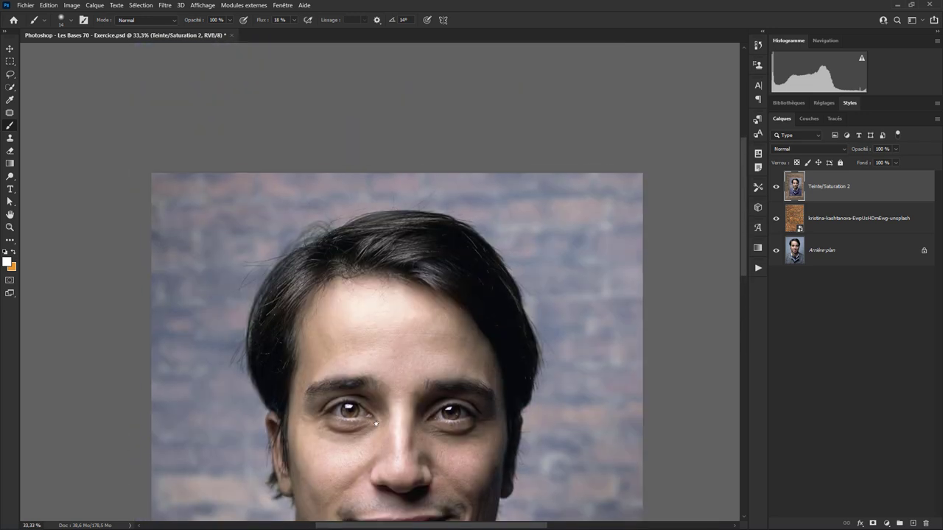
pyautogui.scroll(1, 330, 301)
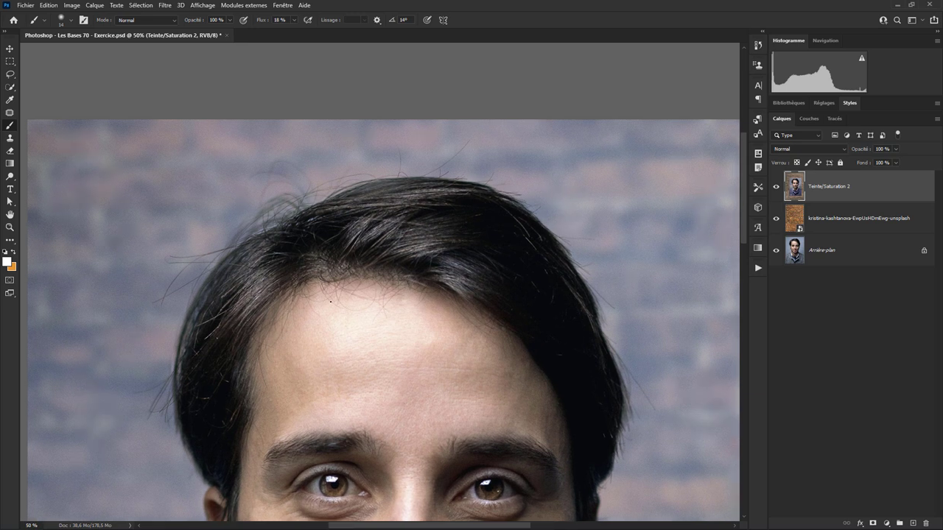
pyautogui.scroll(1, 324, 297)
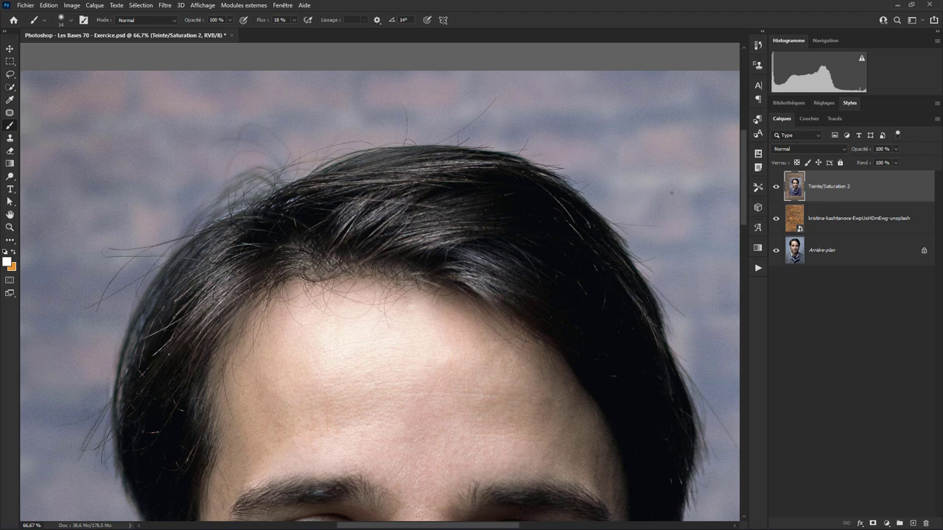
pyautogui.scroll(-1, 380, 287)
pyautogui.scroll(-2, 379, 287)
pyautogui.scroll(-1, 379, 287)
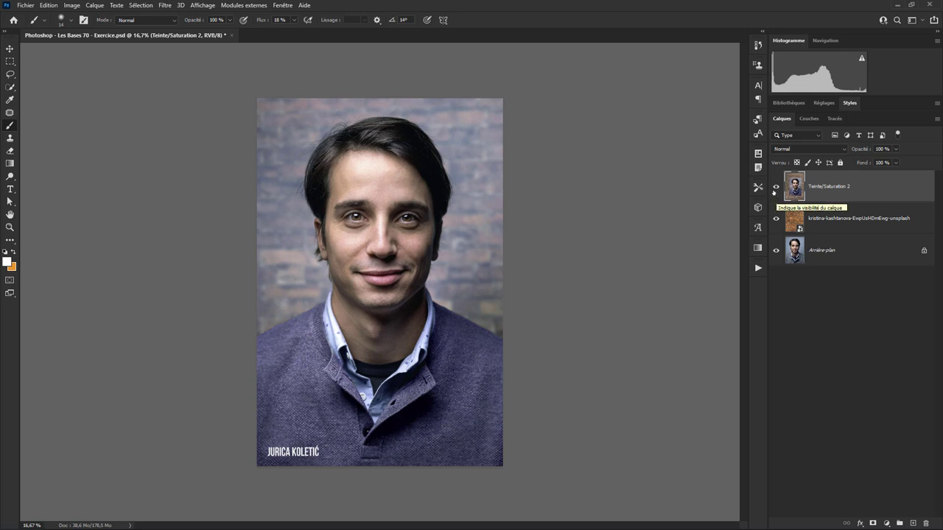
# Step: Turn off Teinte/Saturation 2 and the brick layer so only Arrière-plan is visible
pyautogui.click(776, 187)
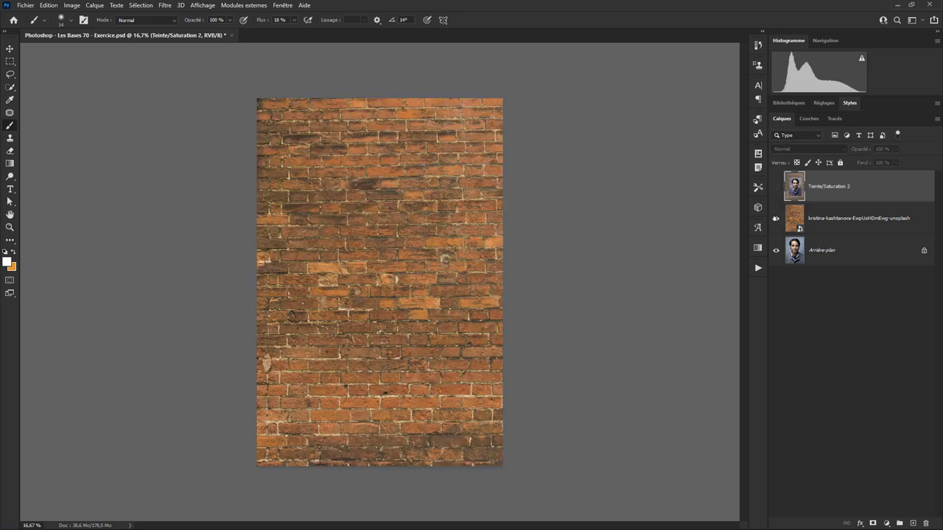
pyautogui.click(775, 219)
pyautogui.click(776, 219)
pyautogui.click(776, 220)
pyautogui.click(775, 187)
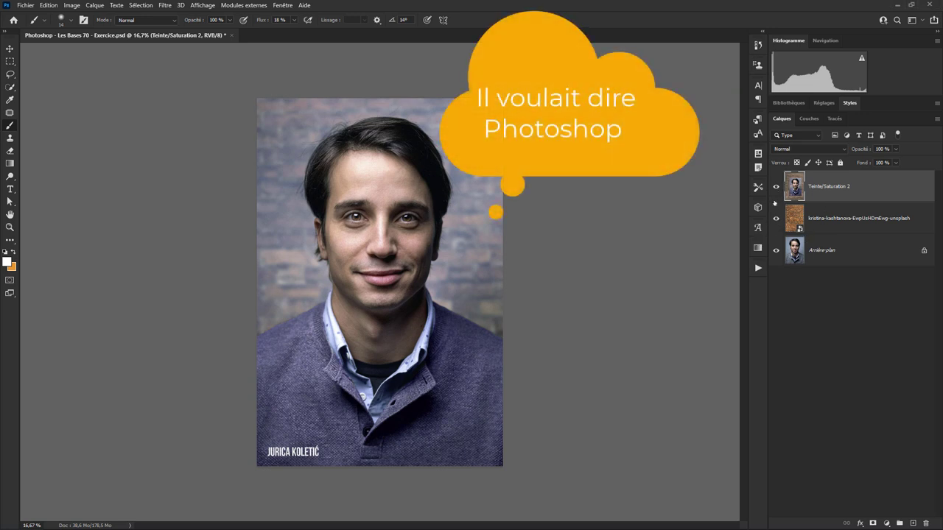
pyautogui.click(775, 186)
pyautogui.click(776, 218)
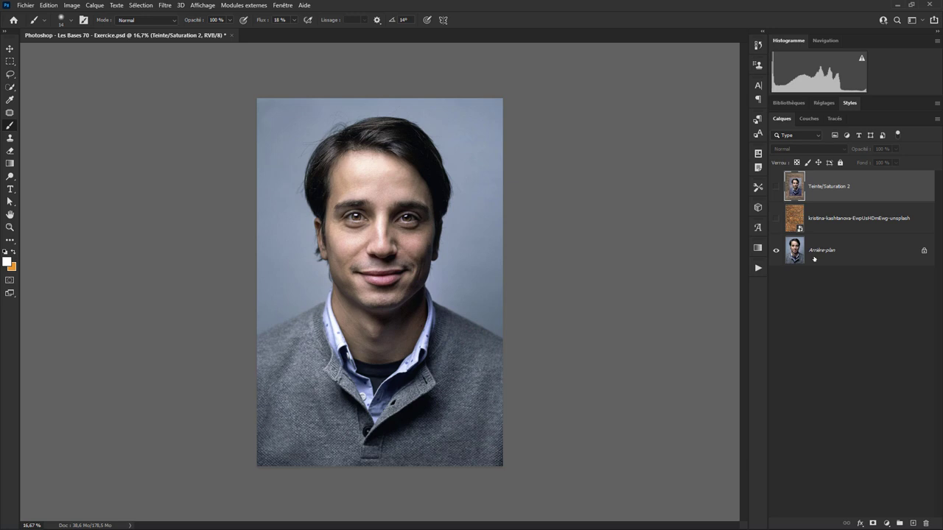
# Step: Duplicate the Arrière-plan layer as Arrière-plan copie via Dupliquer le calque
pyautogui.click(816, 258)
pyautogui.rightClick(818, 258)
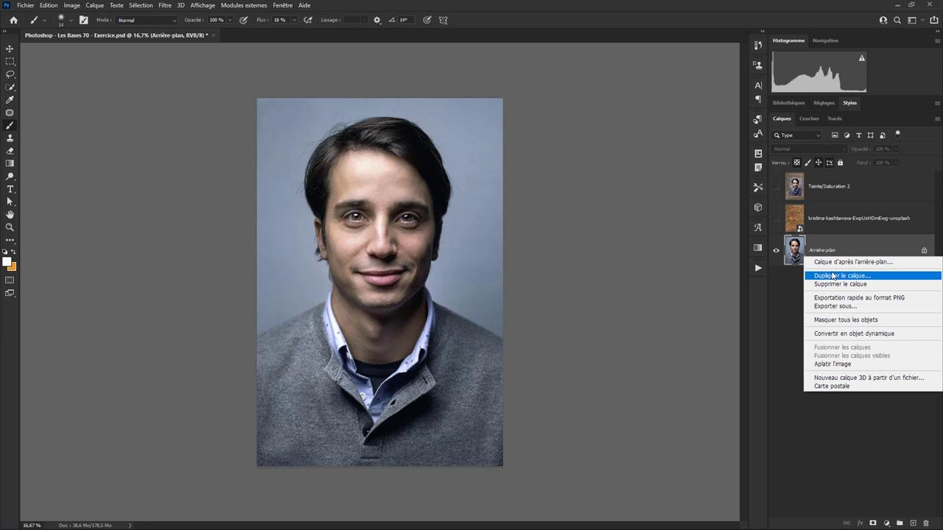
pyautogui.click(835, 276)
pyautogui.click(685, 150)
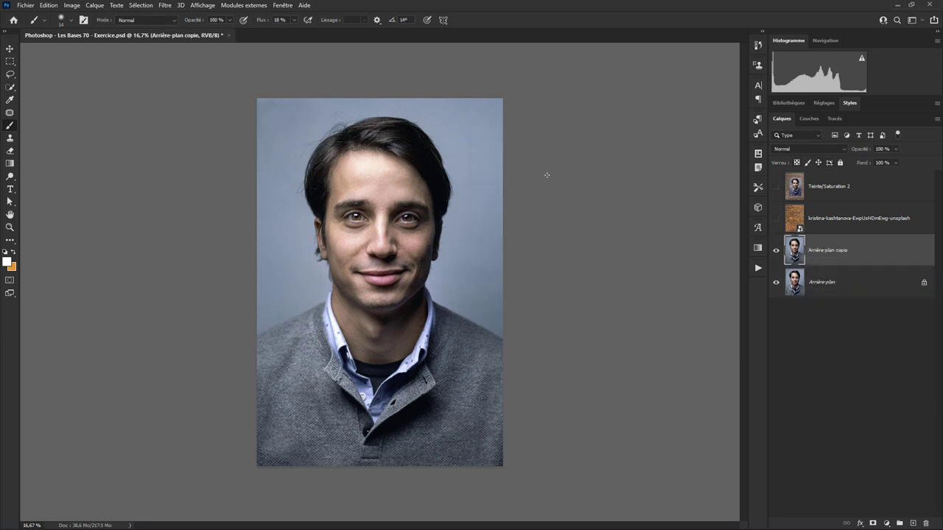
# Step: Use Fluidité (Liquify) with brush size 151 to subtly reshape between the eyes, and apply it
pyautogui.click(163, 7)
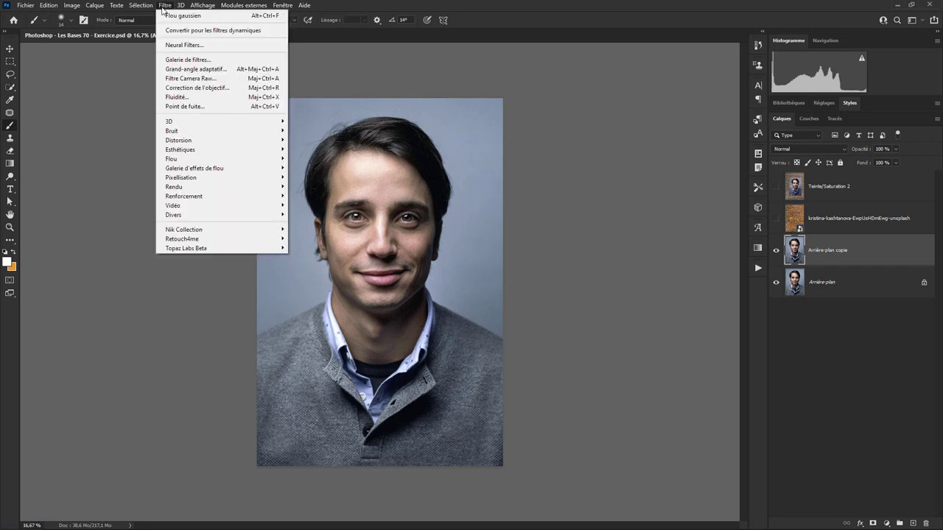
pyautogui.click(177, 96)
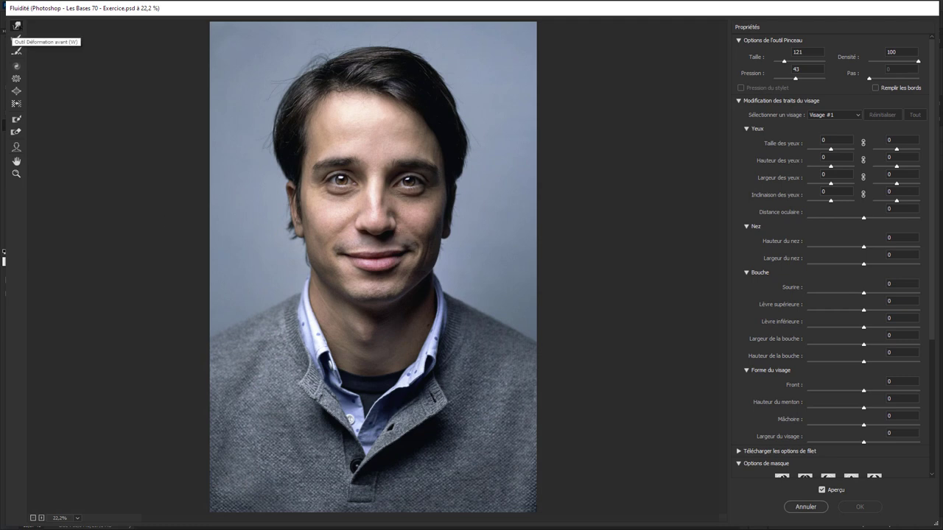
pyautogui.scroll(1, 522, 144)
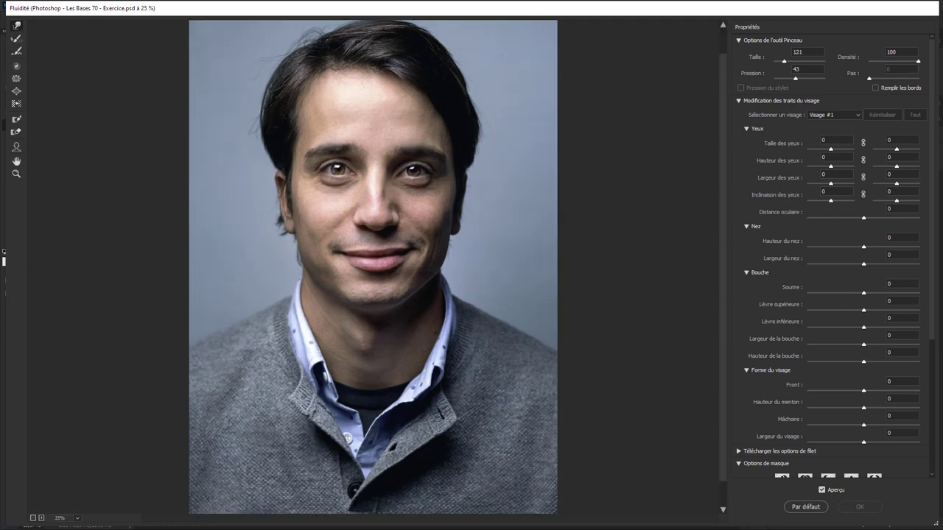
pyautogui.scroll(1, 522, 144)
pyautogui.scroll(1, 522, 145)
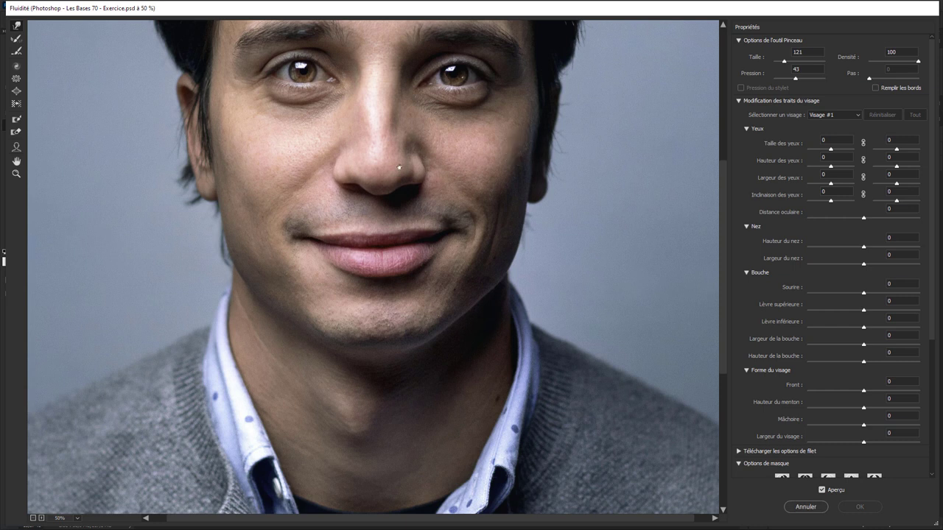
pyautogui.scroll(3, 472, 290)
pyautogui.scroll(1, 472, 289)
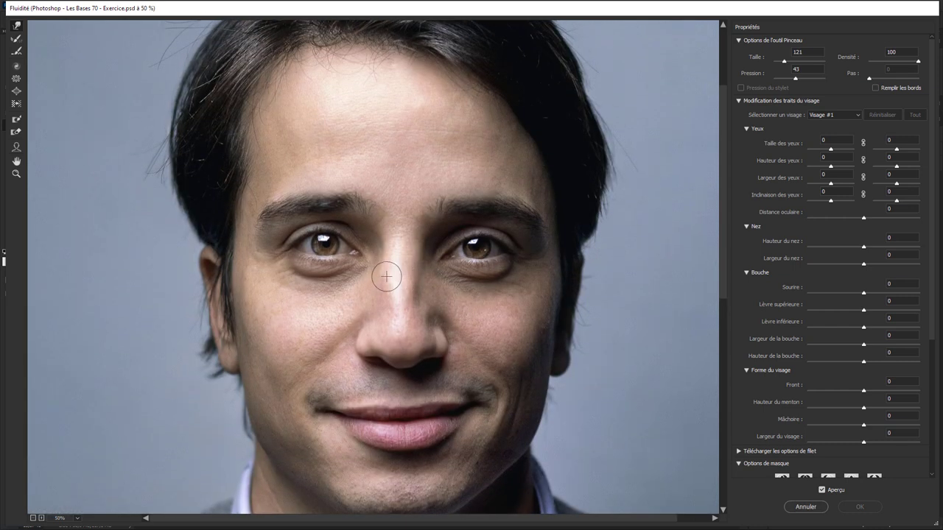
pyautogui.moveTo(785, 61); pyautogui.dragTo(786, 61)
pyautogui.moveTo(391, 272); pyautogui.dragTo(389, 268)
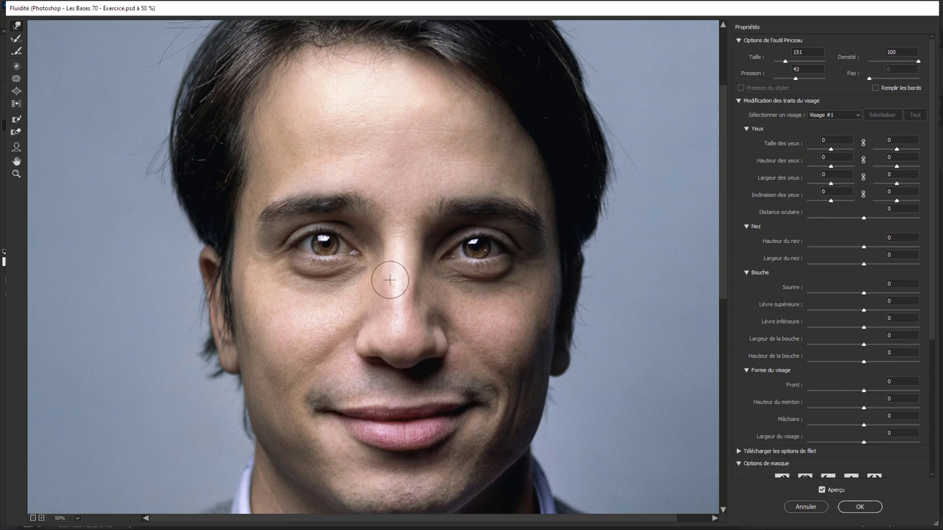
pyautogui.click(869, 507)
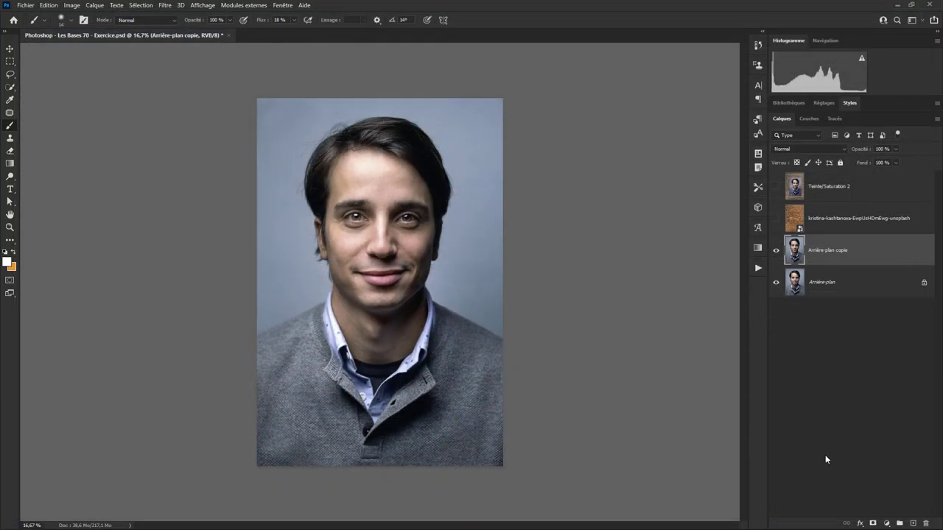
# Step: Paint a Quick Selection, with a slightly larger brush, across the grey sweater on Arrière-plan copie
pyautogui.click(775, 251)
pyautogui.click(775, 251)
pyautogui.click(11, 76)
pyautogui.click(10, 87)
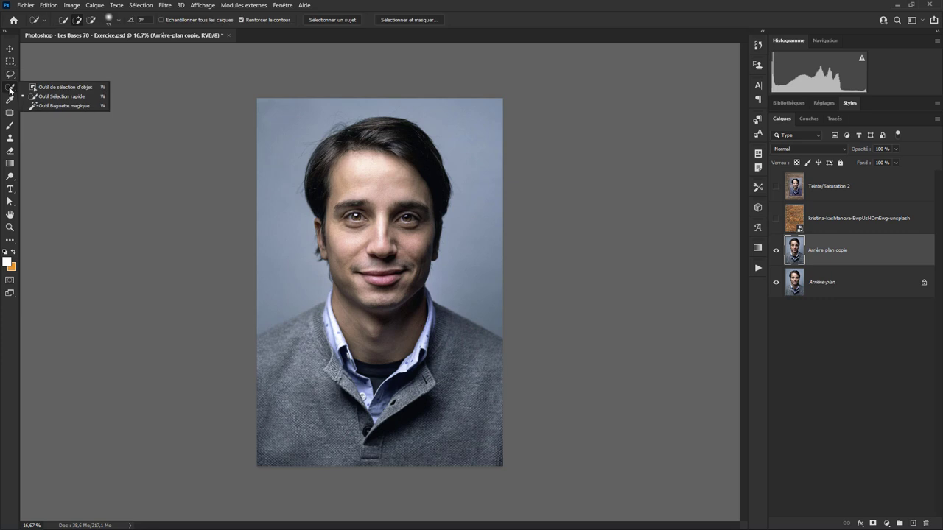
pyautogui.click(55, 88)
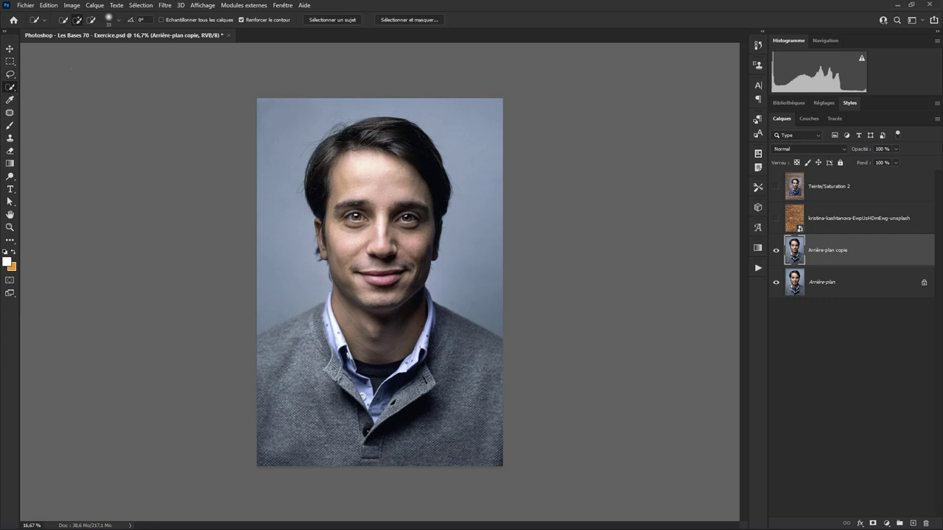
pyautogui.click(118, 21)
pyautogui.moveTo(93, 50); pyautogui.dragTo(112, 50)
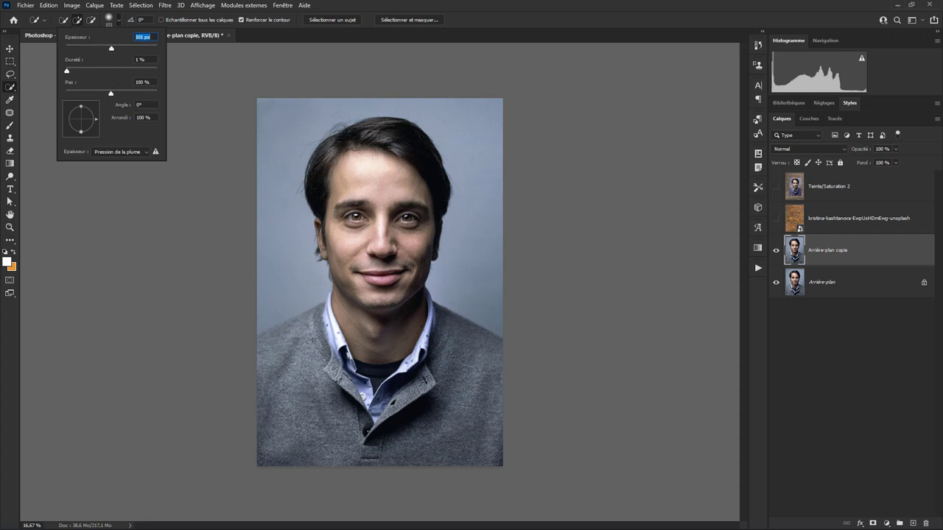
pyautogui.press('Return')
pyautogui.moveTo(297, 343)
pyautogui.mouseDown()
pyautogui.moveTo(294, 353)
pyautogui.moveTo(360, 430)
pyautogui.moveTo(471, 322)
pyautogui.mouseUp()
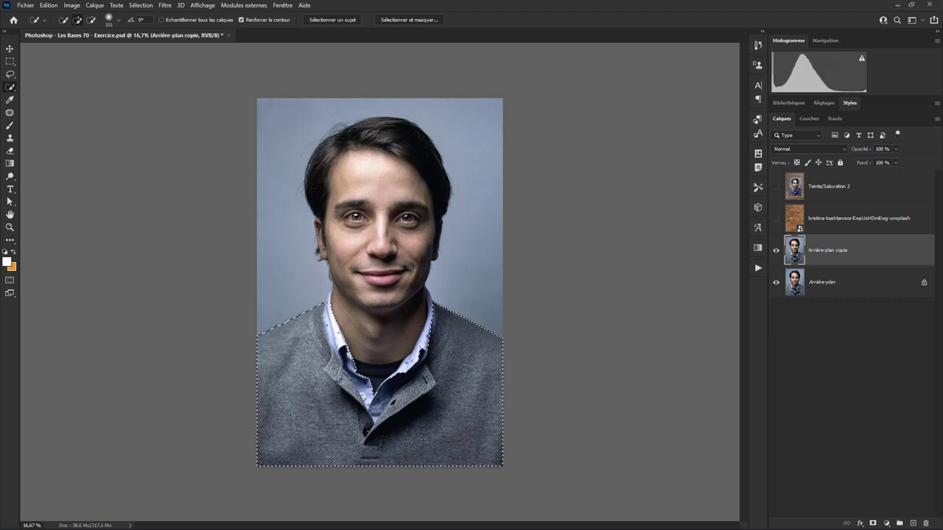
# Step: Subtract from the sweater selection along the shirt collar and button placket edges
pyautogui.press('alt')
pyautogui.hotkey('ctrl', '+')
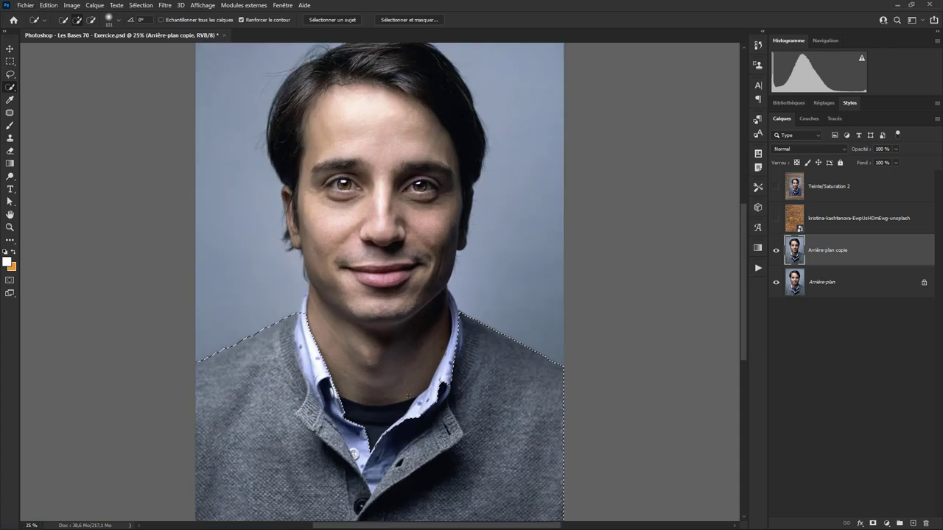
pyautogui.hotkey('ctrl', '+')
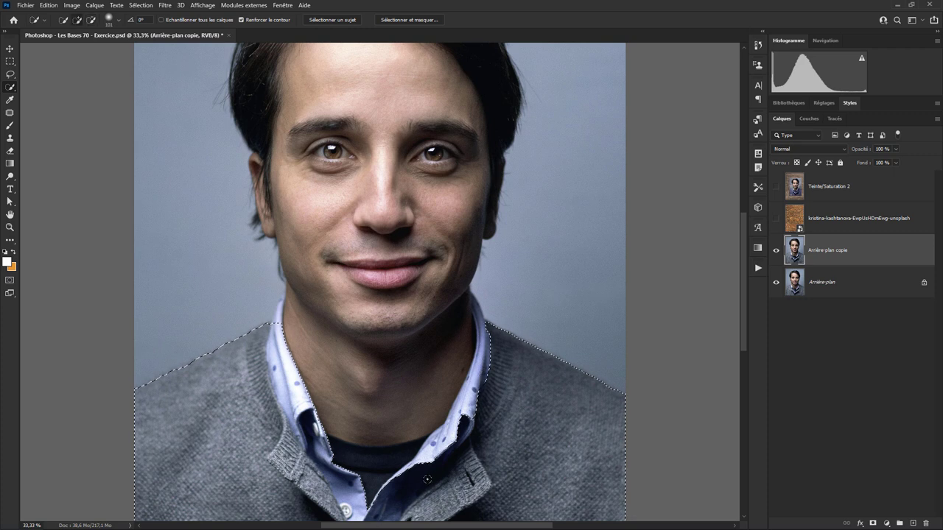
pyautogui.scroll(-5, 454, 325)
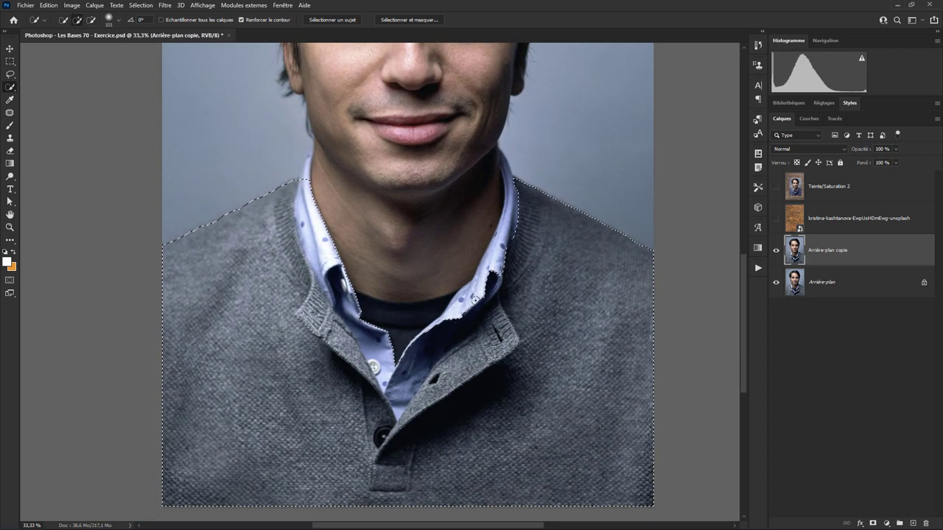
pyautogui.moveTo(483, 285)
pyautogui.mouseDown()
pyautogui.moveTo(398, 406)
pyautogui.moveTo(359, 317)
pyautogui.mouseUp()
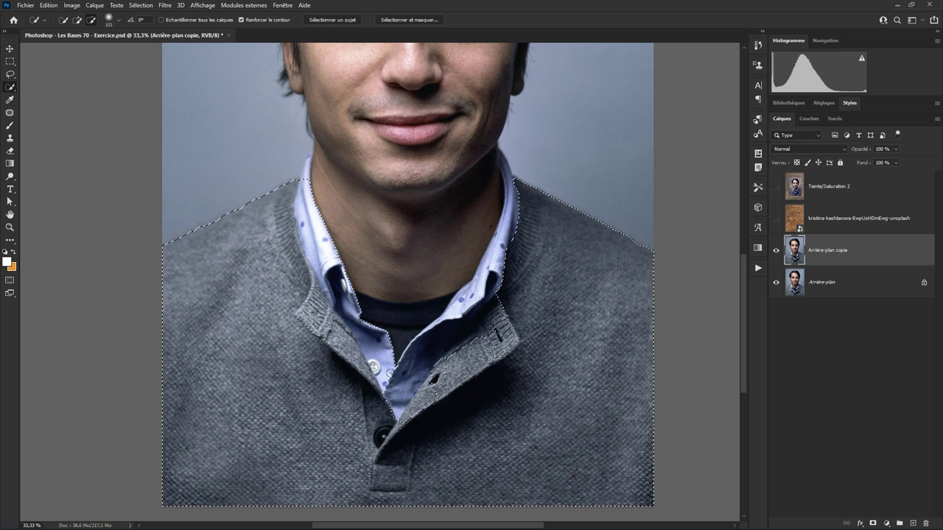
pyautogui.moveTo(344, 274); pyautogui.dragTo(301, 193)
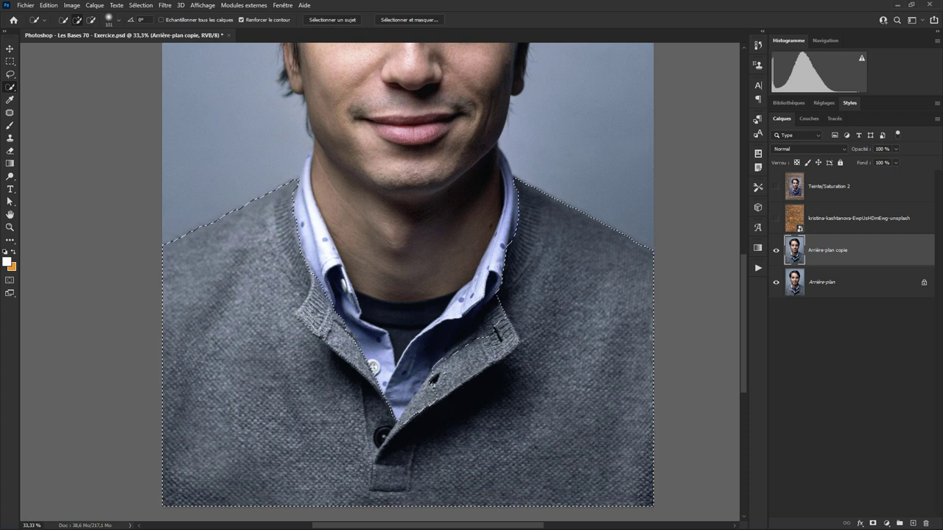
pyautogui.moveTo(492, 329); pyautogui.dragTo(476, 338)
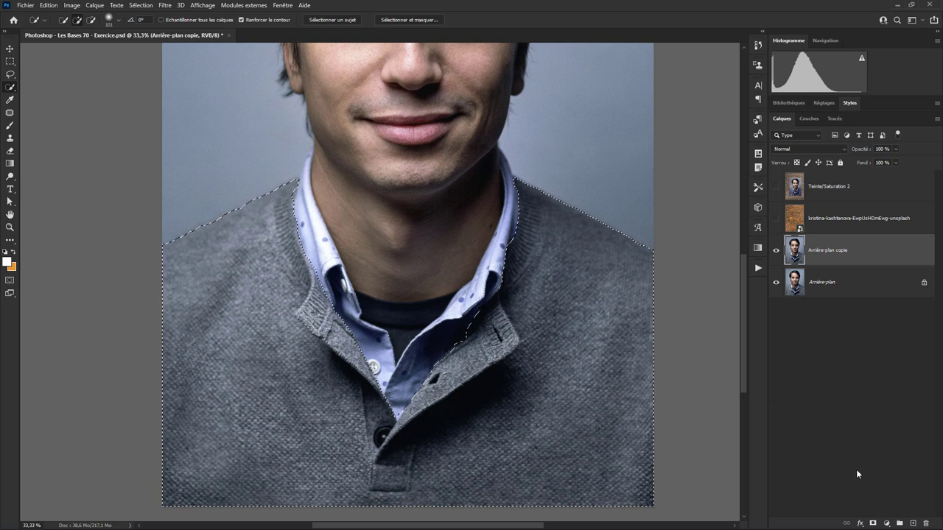
# Step: Add a Teinte/Saturation adjustment masked to the sweater with Teinte at +63
pyautogui.click(885, 524)
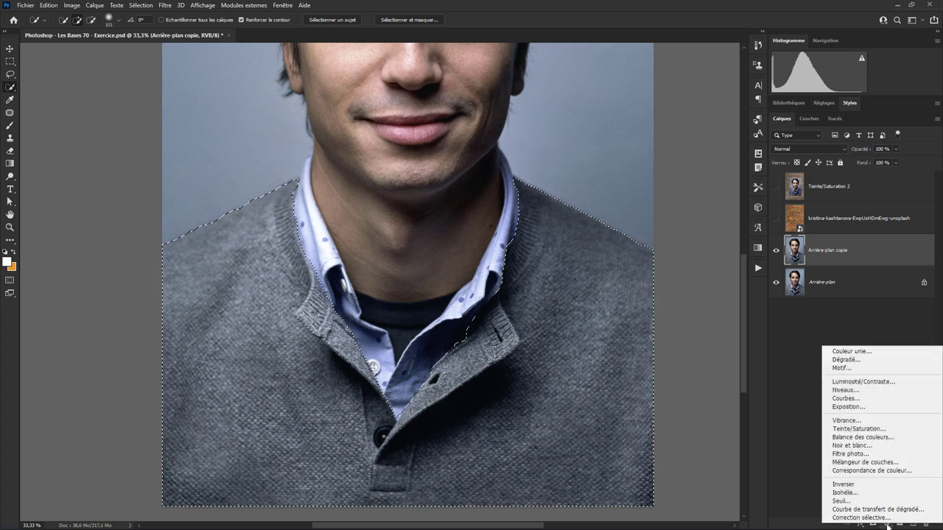
pyautogui.click(860, 429)
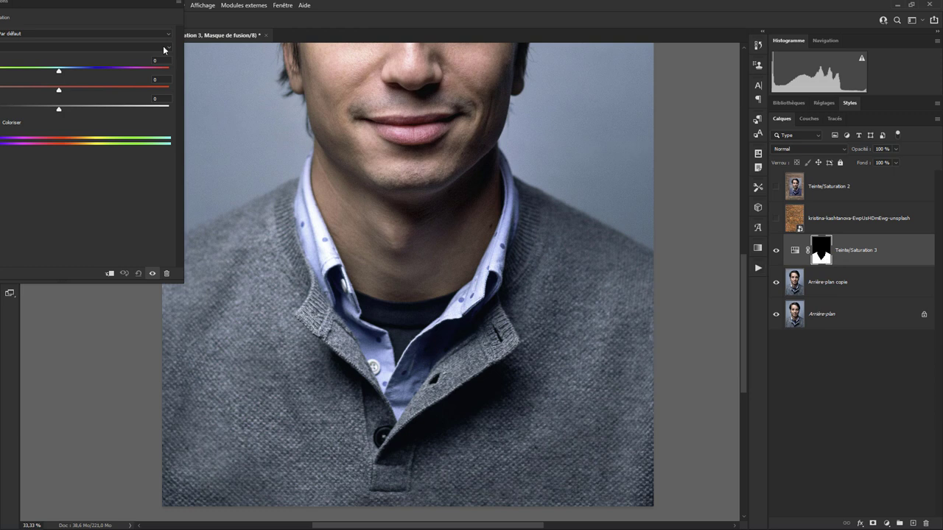
pyautogui.moveTo(137, 4)
pyautogui.mouseDown()
pyautogui.moveTo(235, 65)
pyautogui.moveTo(886, 179)
pyautogui.moveTo(847, 154)
pyautogui.mouseUp()
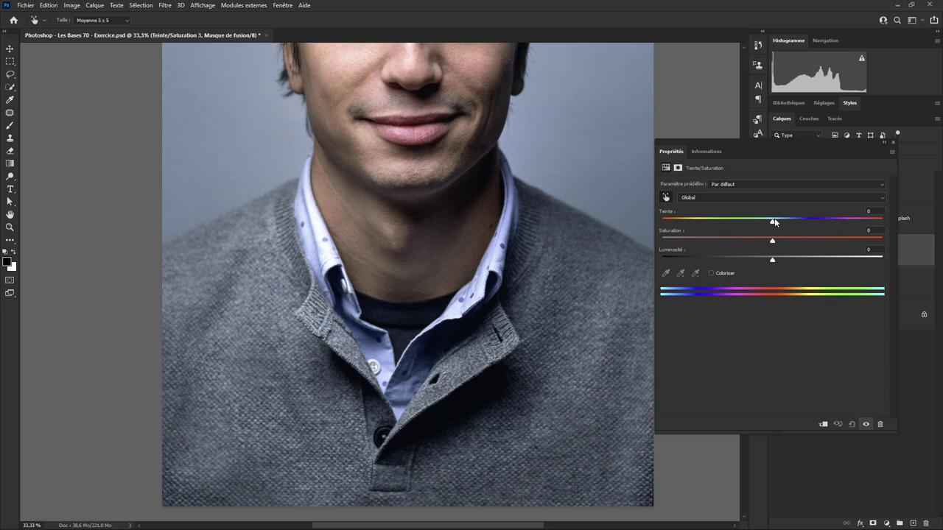
pyautogui.moveTo(773, 221)
pyautogui.mouseDown()
pyautogui.moveTo(841, 222)
pyautogui.moveTo(816, 223)
pyautogui.moveTo(830, 225)
pyautogui.mouseUp()
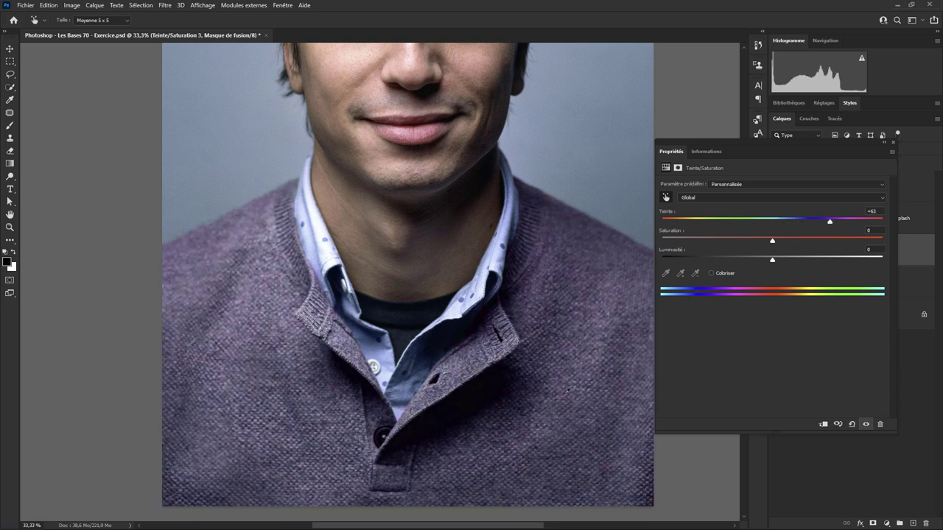
pyautogui.click(893, 145)
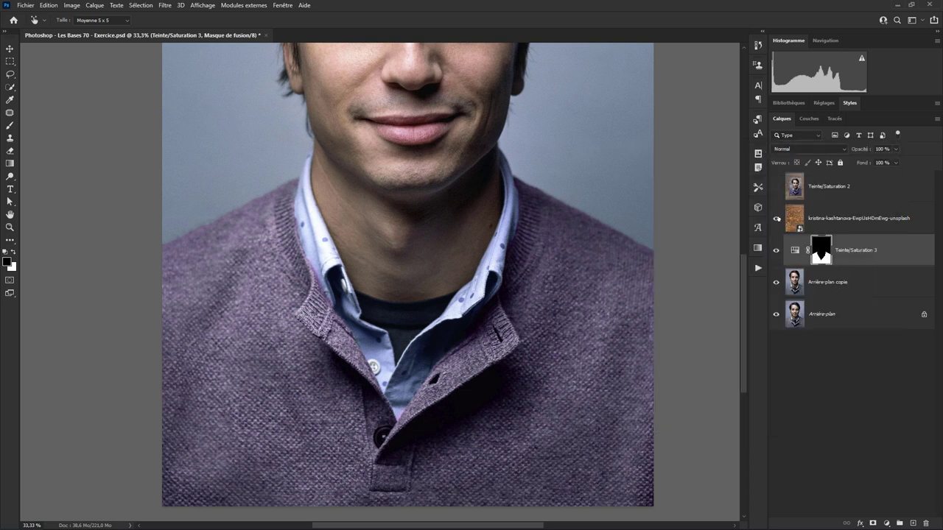
# Step: Show the brick wall layer and set its blend mode to Incrustation
pyautogui.click(776, 219)
pyautogui.hotkey('ctrl', '-')
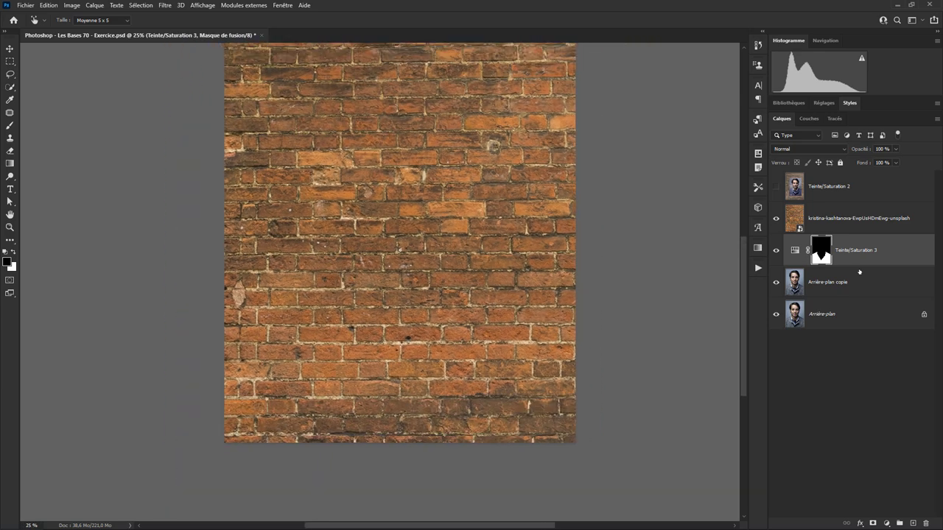
pyautogui.hotkey('ctrl', '-')
pyautogui.hotkey('ctrl', '-')
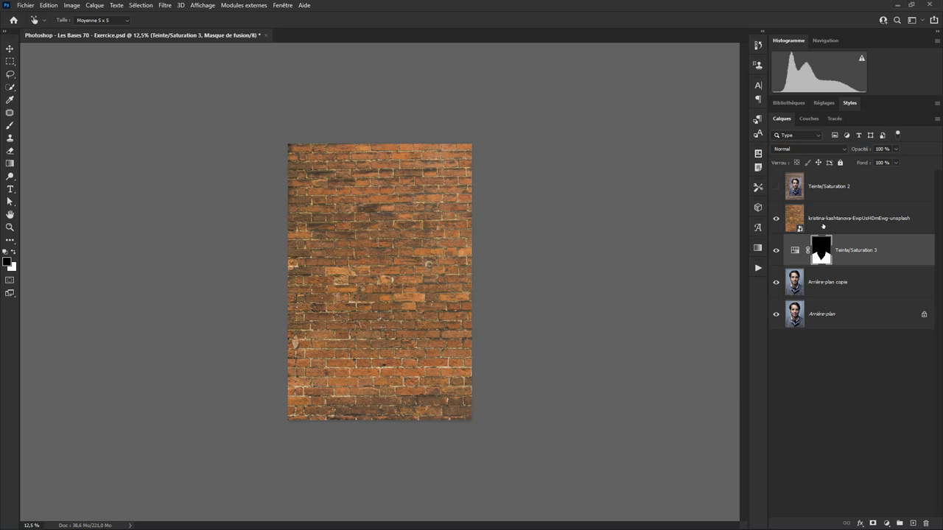
pyautogui.click(823, 221)
pyautogui.press('w')
pyautogui.click(799, 149)
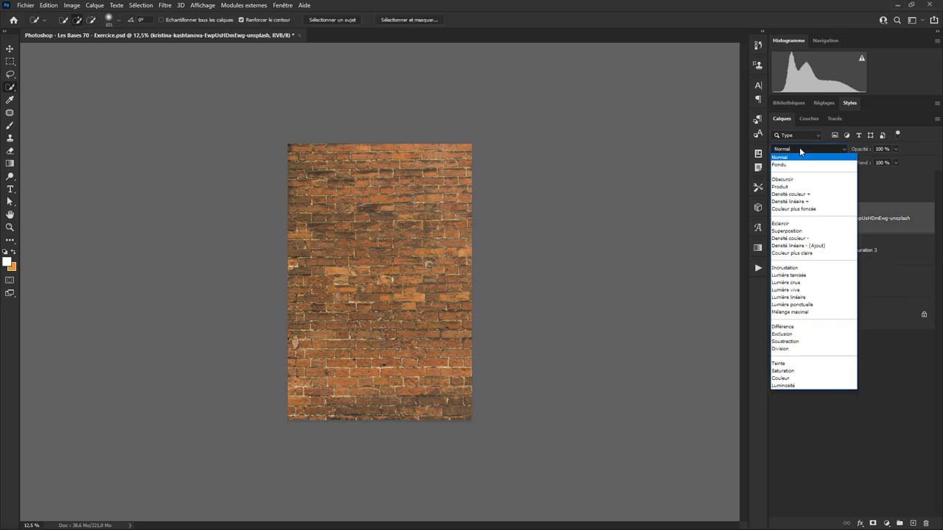
pyautogui.click(784, 268)
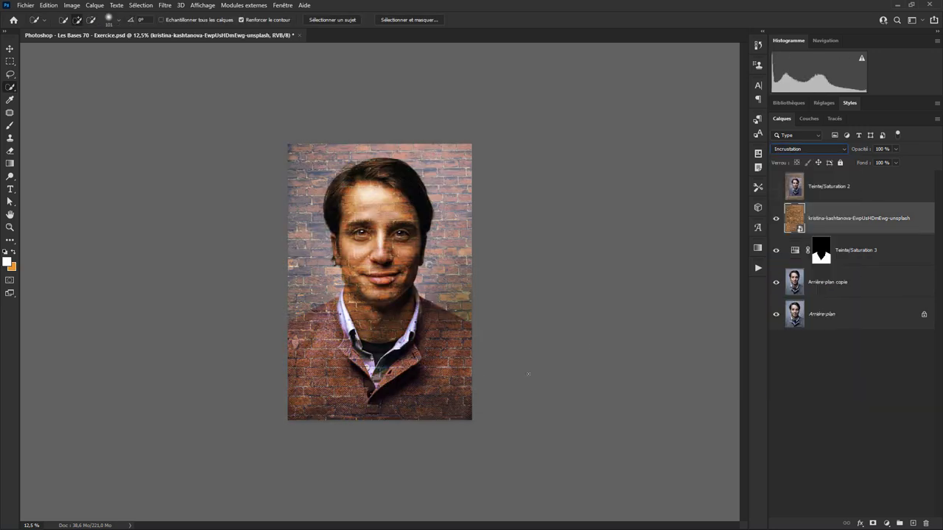
pyautogui.click(829, 316)
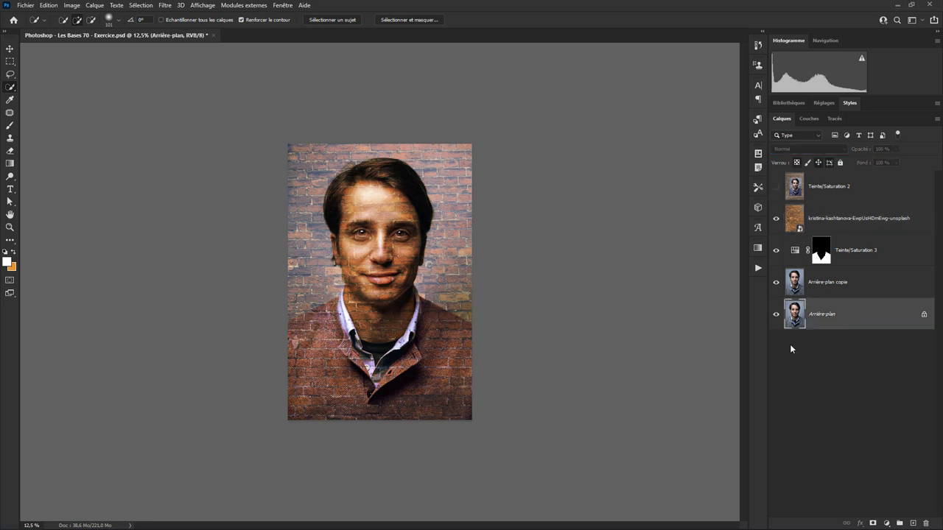
# Step: Mask the brick layer with a Select Subject selection and invert it so bricks sit behind the man
pyautogui.click(149, 7)
pyautogui.click(157, 121)
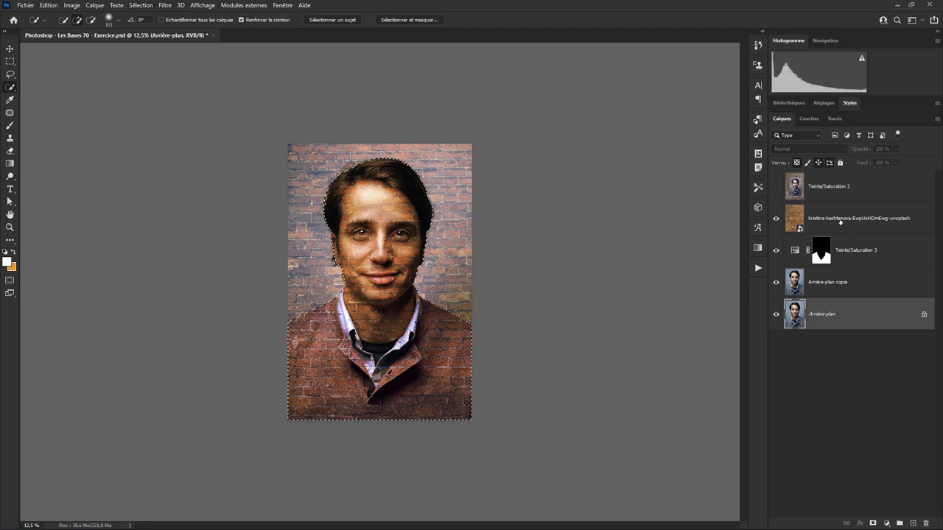
pyautogui.click(840, 220)
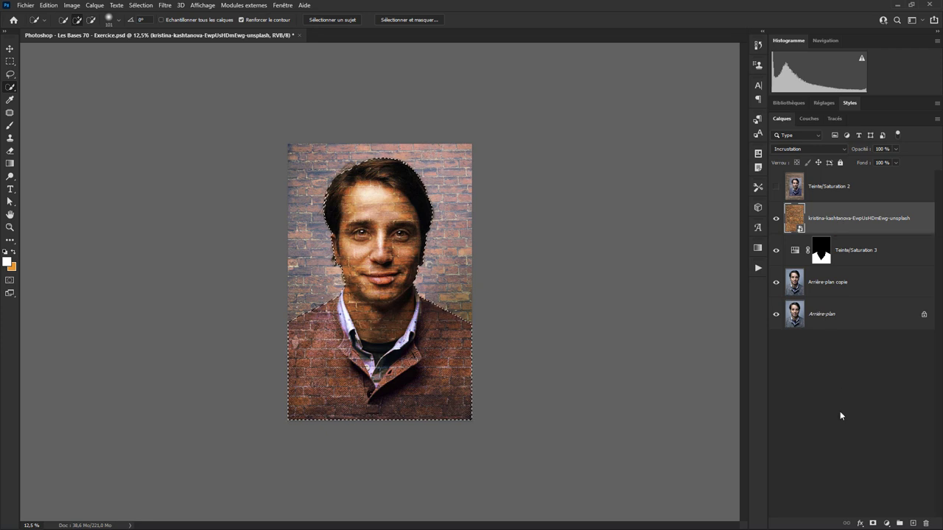
pyautogui.click(873, 524)
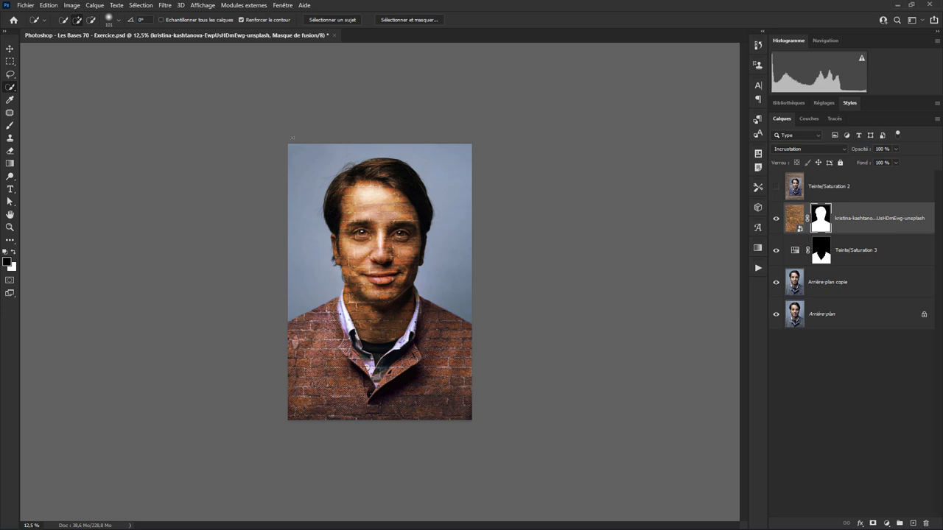
pyautogui.hotkey('ctrl', 'i')
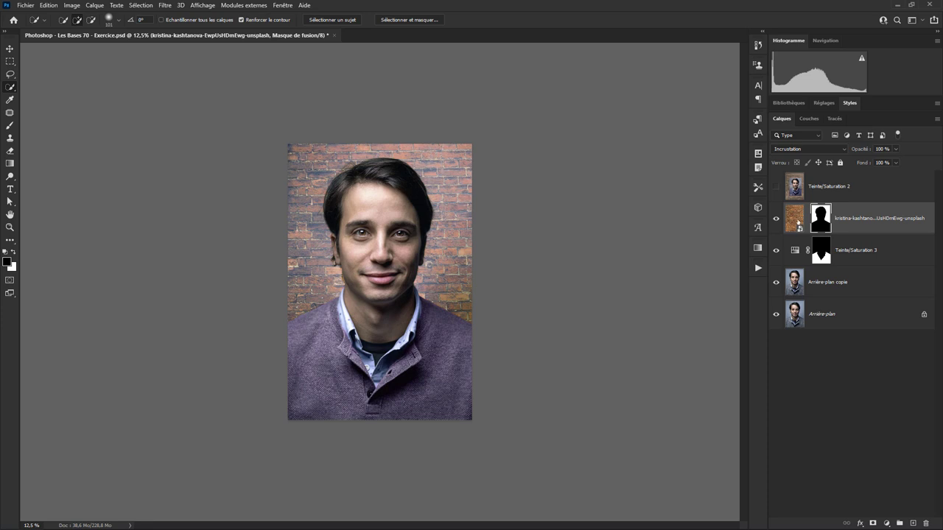
# Step: Cancel the accidental mask transform and target the brick image thumbnail instead
pyautogui.click(48, 5)
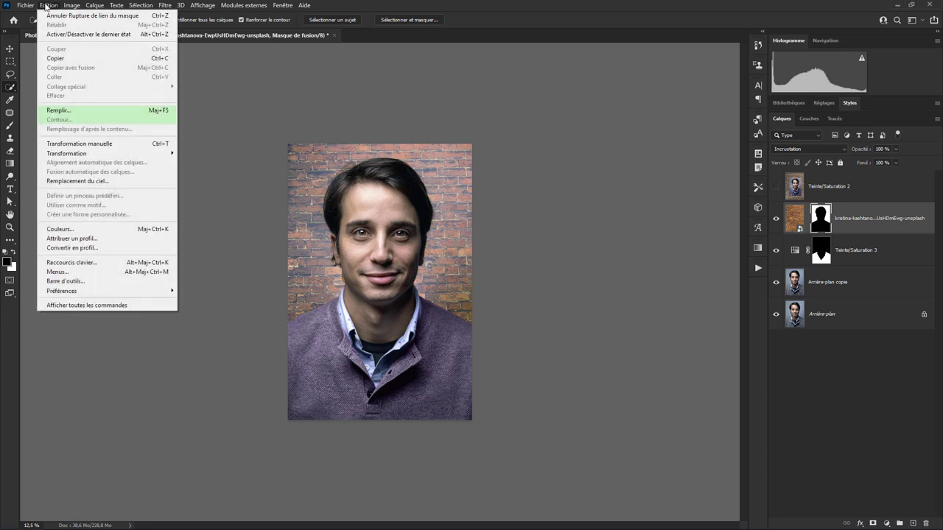
pyautogui.moveTo(67, 153)
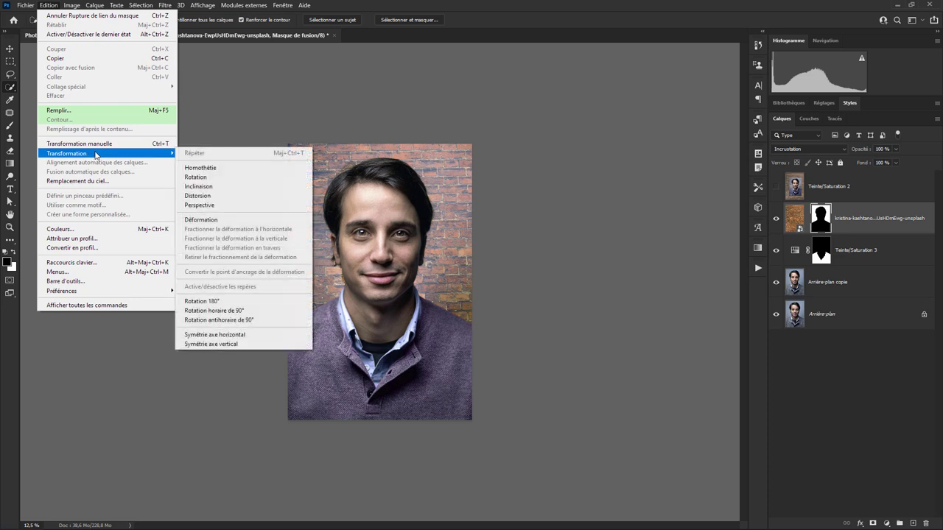
pyautogui.click(223, 168)
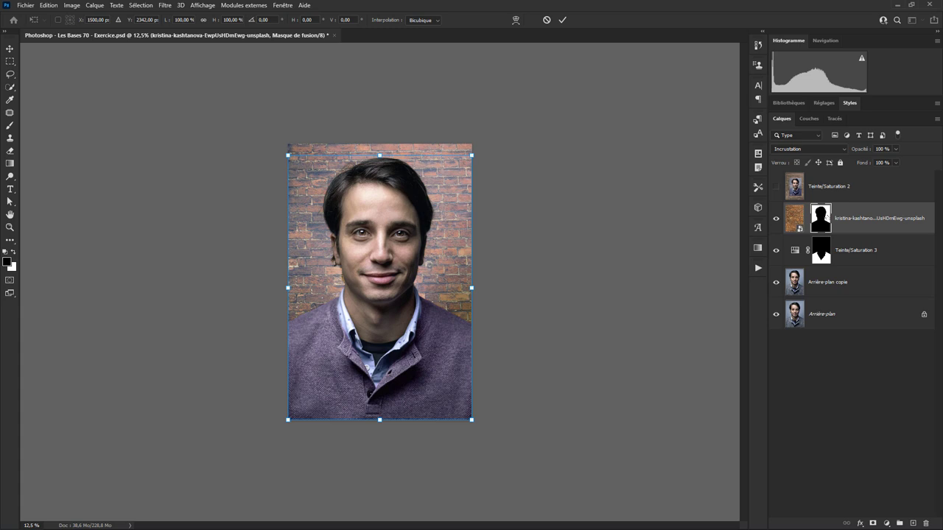
pyautogui.press('Return')
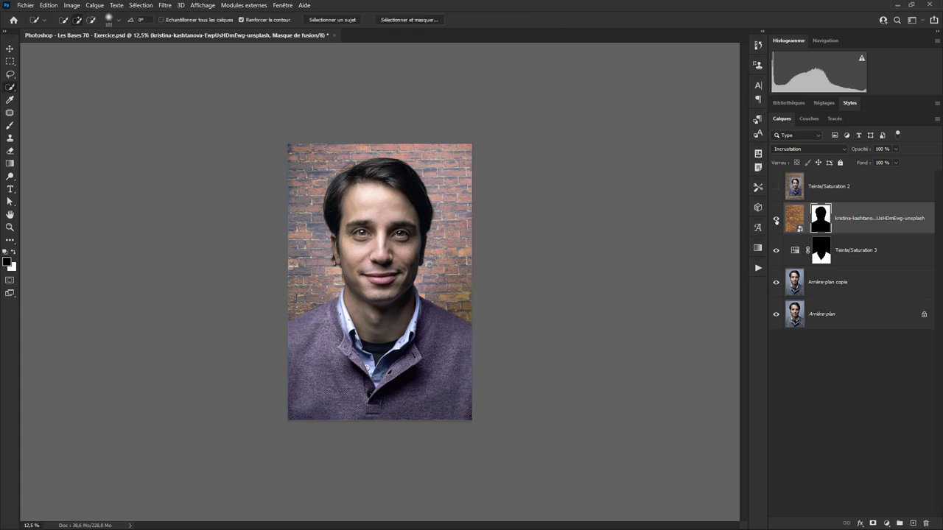
pyautogui.click(794, 218)
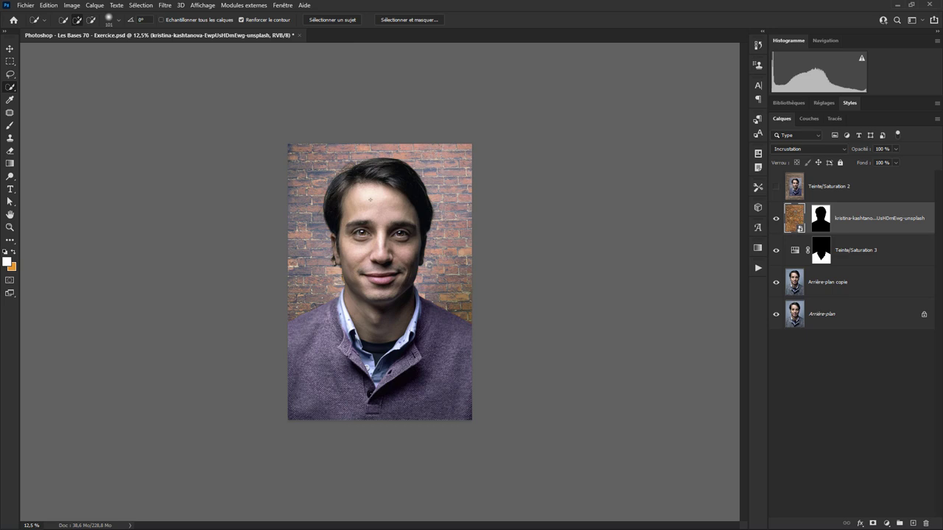
# Step: Free-transform the brick image to about 141%, shifting it right and down
pyautogui.click(49, 5)
pyautogui.moveTo(67, 153)
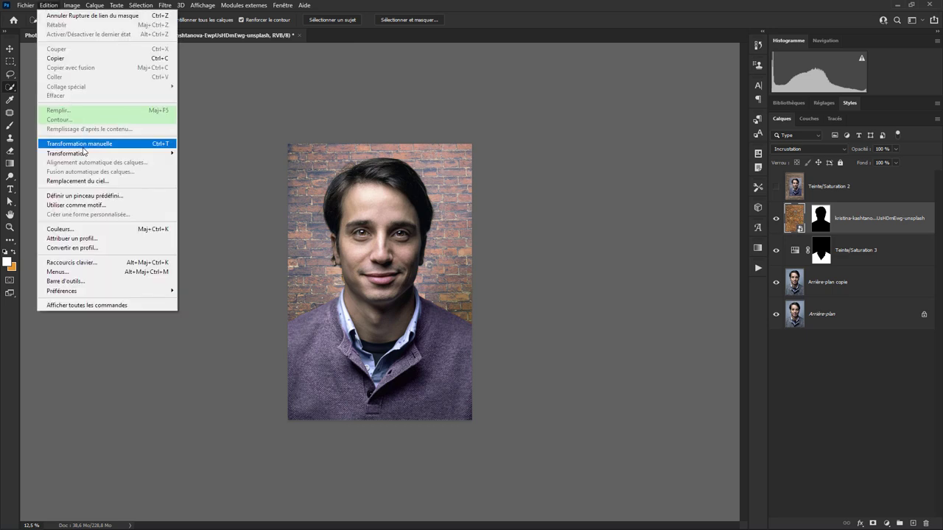
pyautogui.click(198, 168)
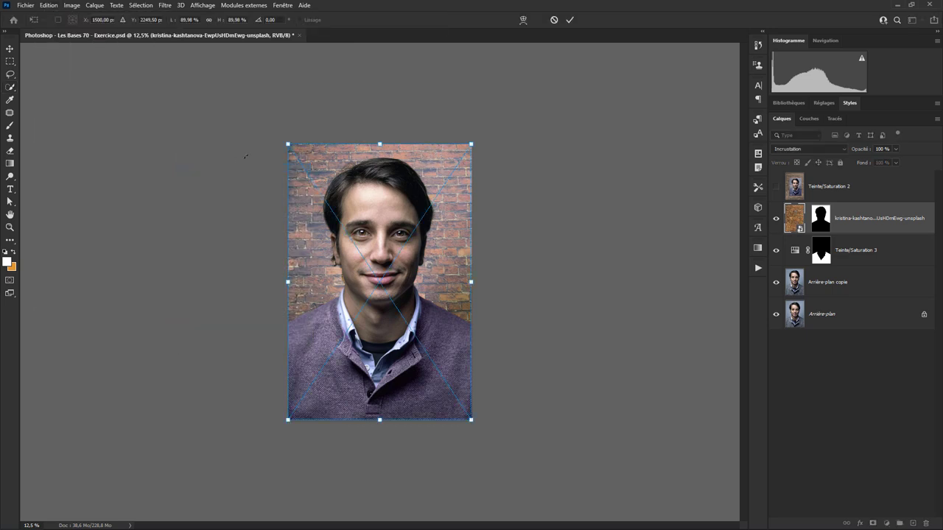
pyautogui.moveTo(287, 143); pyautogui.dragTo(183, 15)
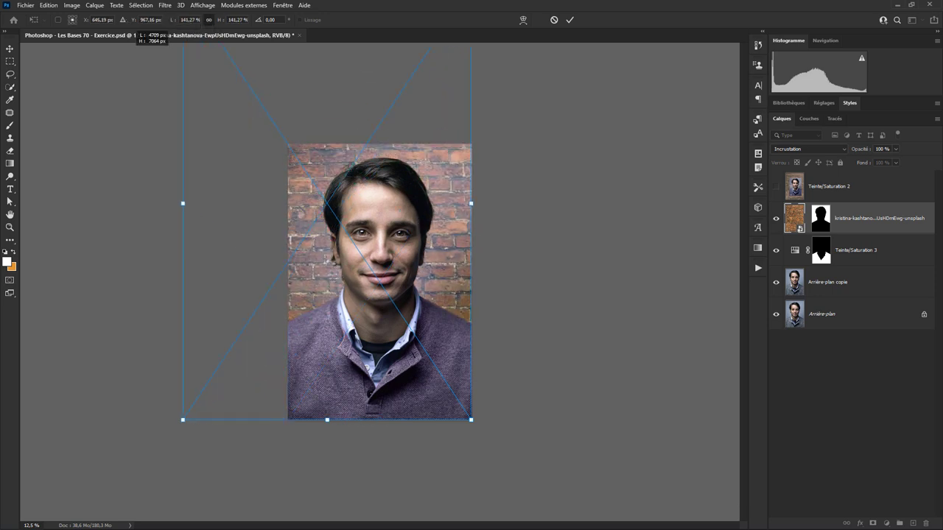
pyautogui.moveTo(470, 276); pyautogui.dragTo(523, 332)
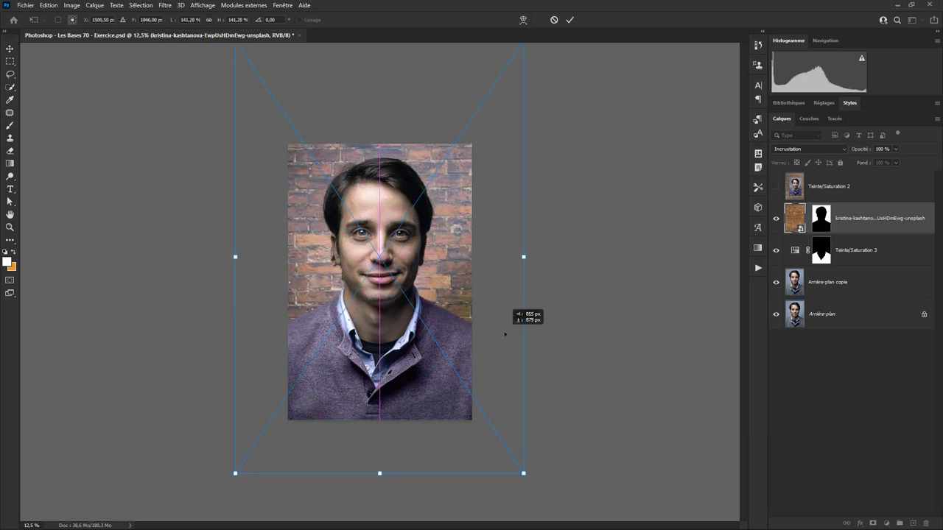
pyautogui.press('Return')
pyautogui.press('w')
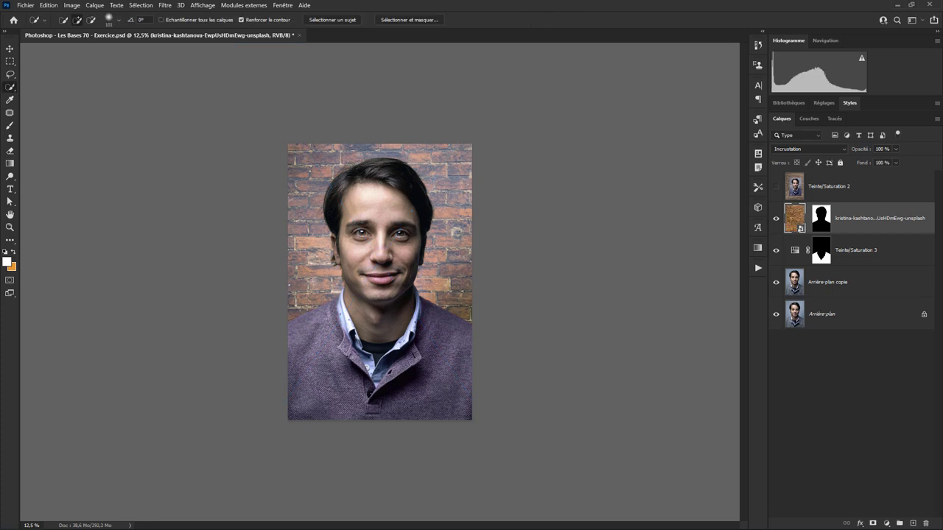
# Step: Add a Teinte/Saturation layer clipped to the brick wall with Saturation reduced to about -51
pyautogui.click(887, 524)
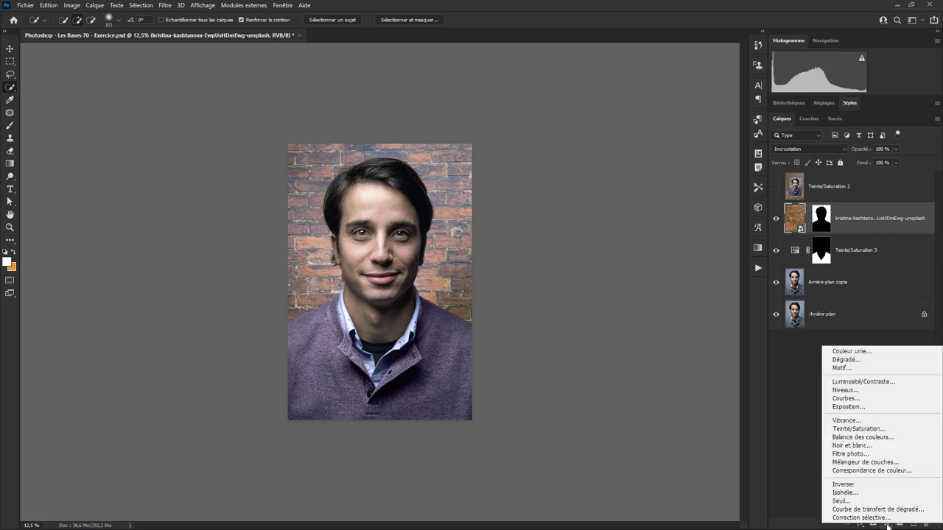
pyautogui.click(866, 429)
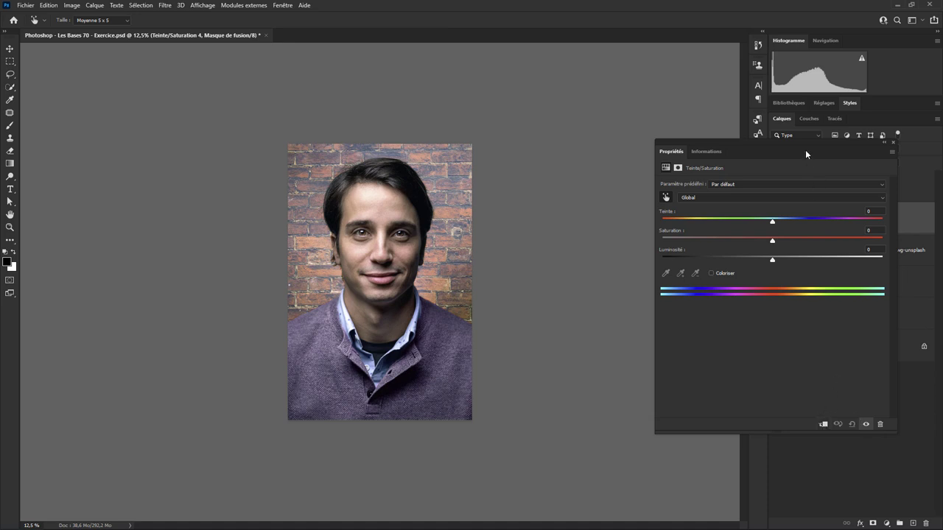
pyautogui.moveTo(796, 141); pyautogui.dragTo(668, 96)
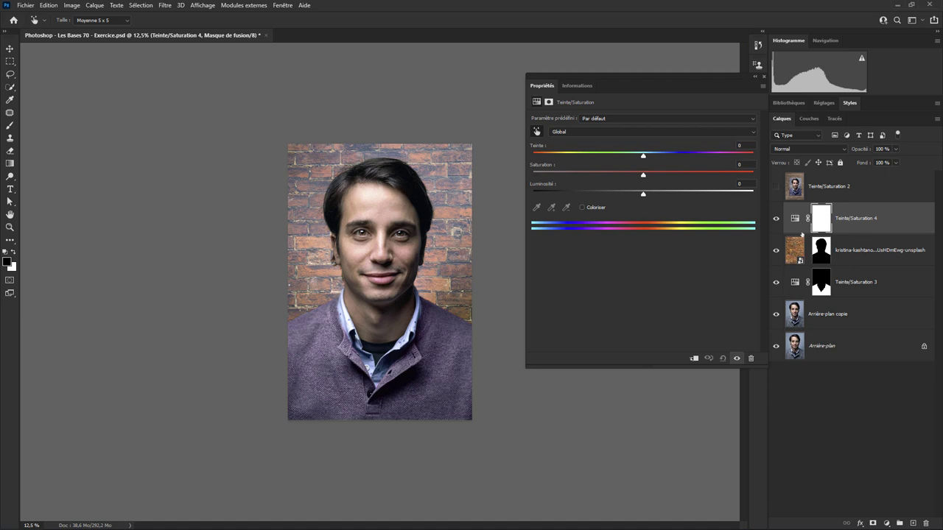
pyautogui.click(694, 359)
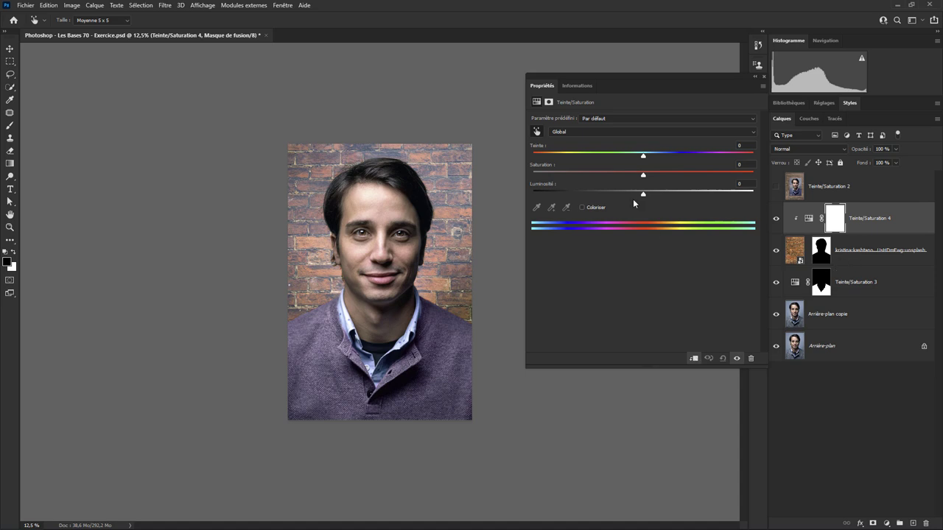
pyautogui.moveTo(643, 175); pyautogui.dragTo(584, 177)
pyautogui.click(793, 250)
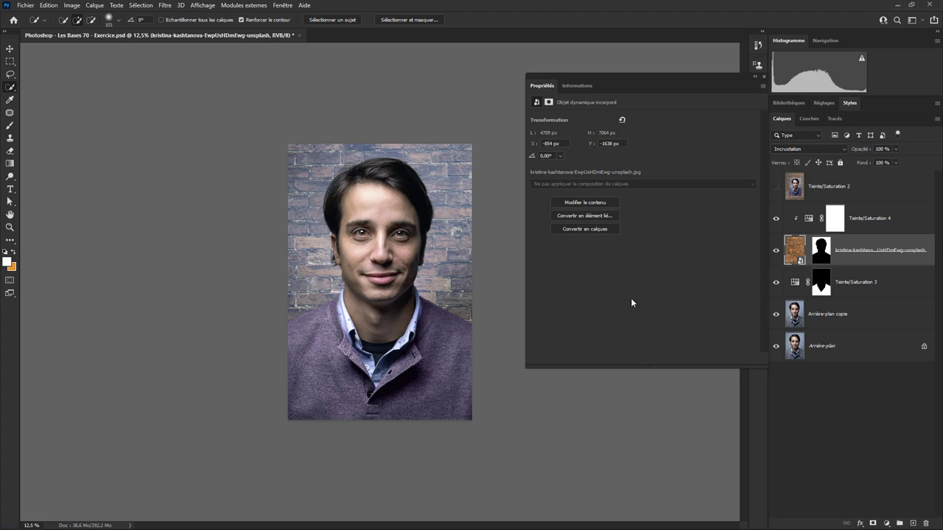
# Step: Give the brick layer a Flou gaussien smart filter with Rayon 27,7 pixels
pyautogui.click(763, 76)
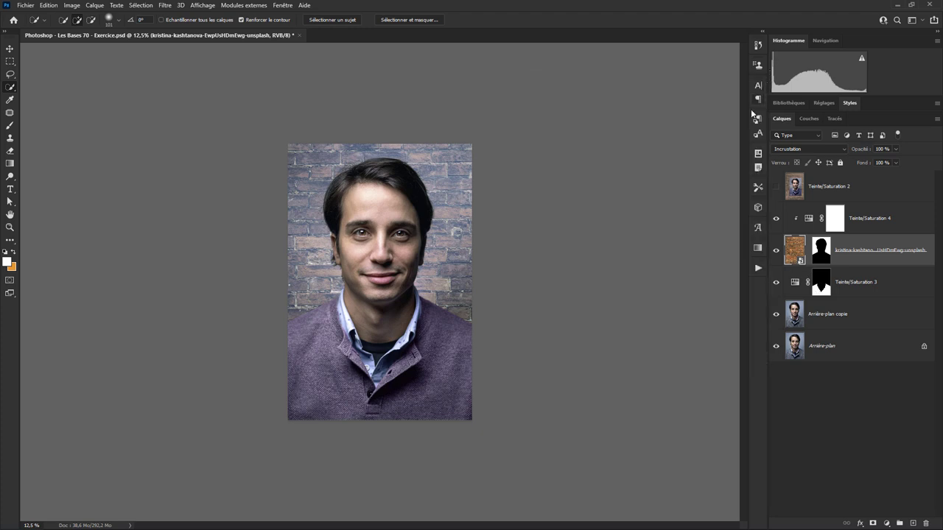
pyautogui.click(73, 6)
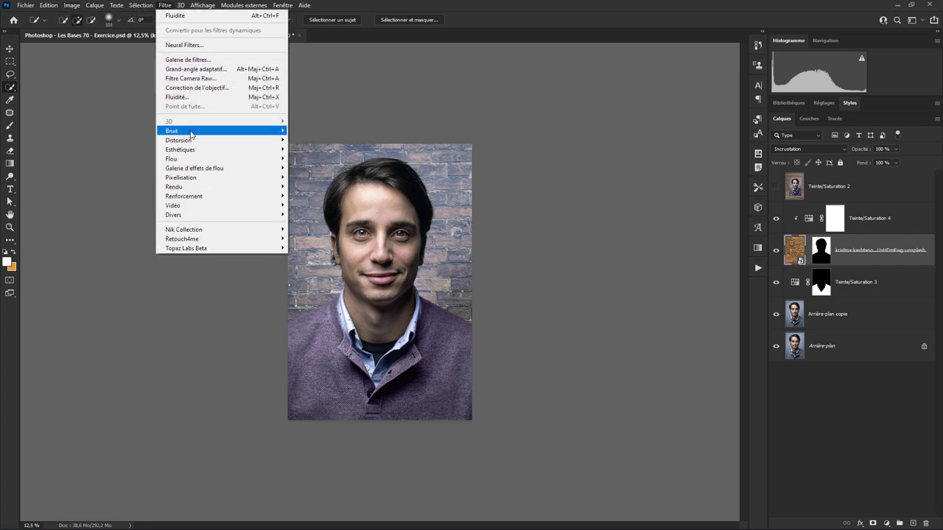
pyautogui.moveTo(171, 158)
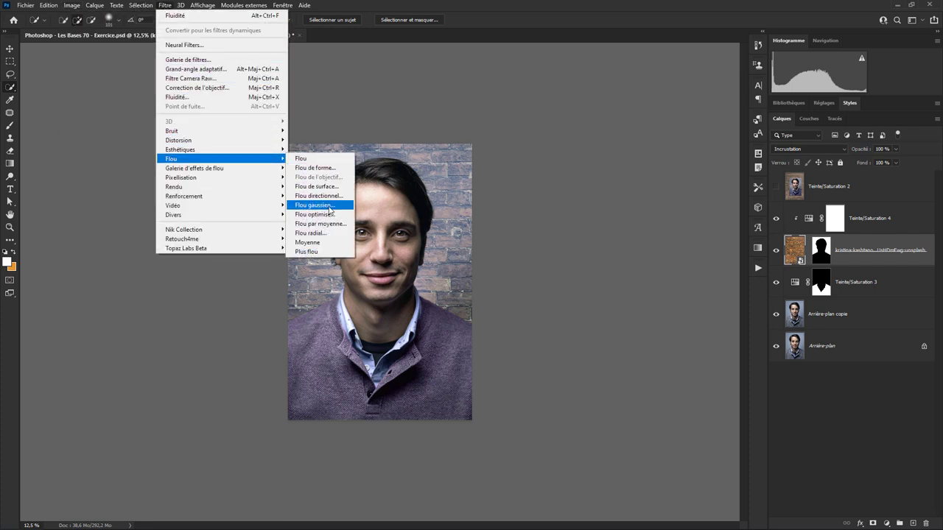
pyautogui.click(328, 205)
pyautogui.moveTo(436, 264)
pyautogui.mouseDown()
pyautogui.moveTo(390, 267)
pyautogui.moveTo(434, 265)
pyautogui.mouseUp()
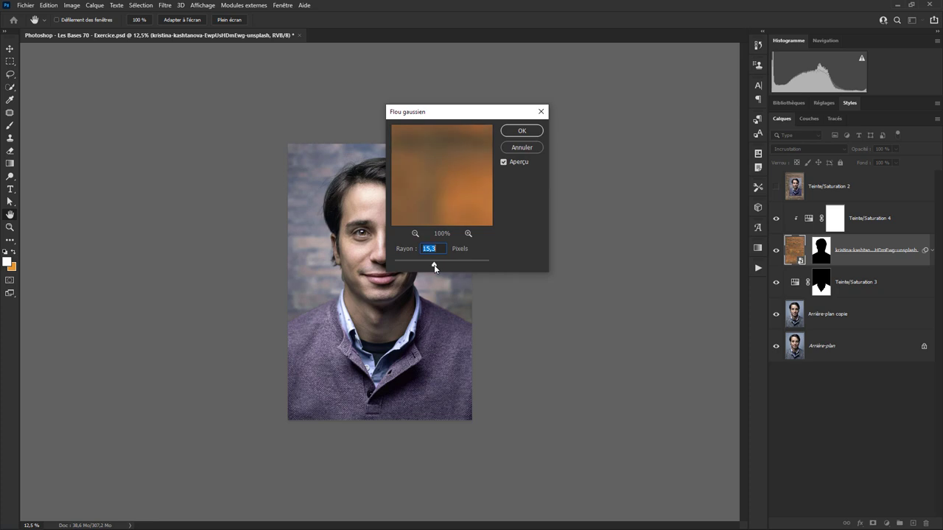
pyautogui.moveTo(481, 116); pyautogui.dragTo(593, 124)
pyautogui.moveTo(545, 274); pyautogui.dragTo(550, 275)
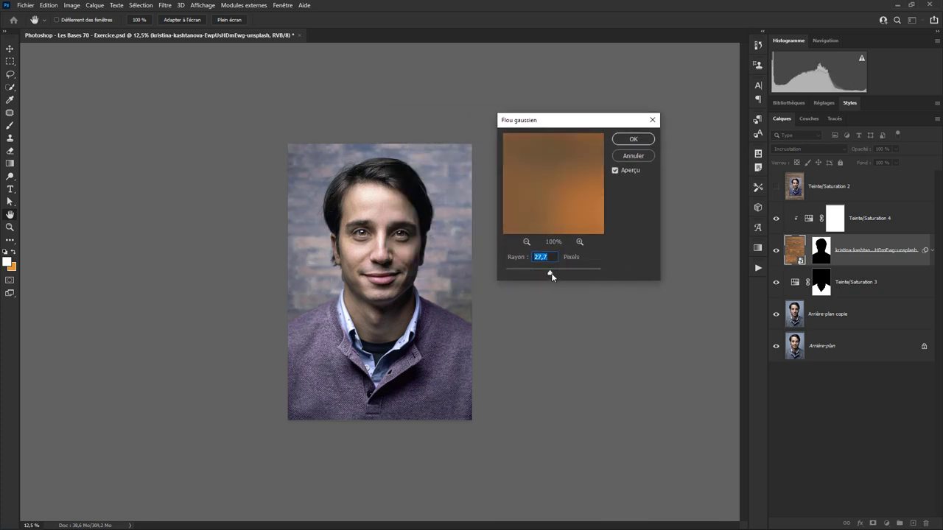
pyautogui.click(633, 140)
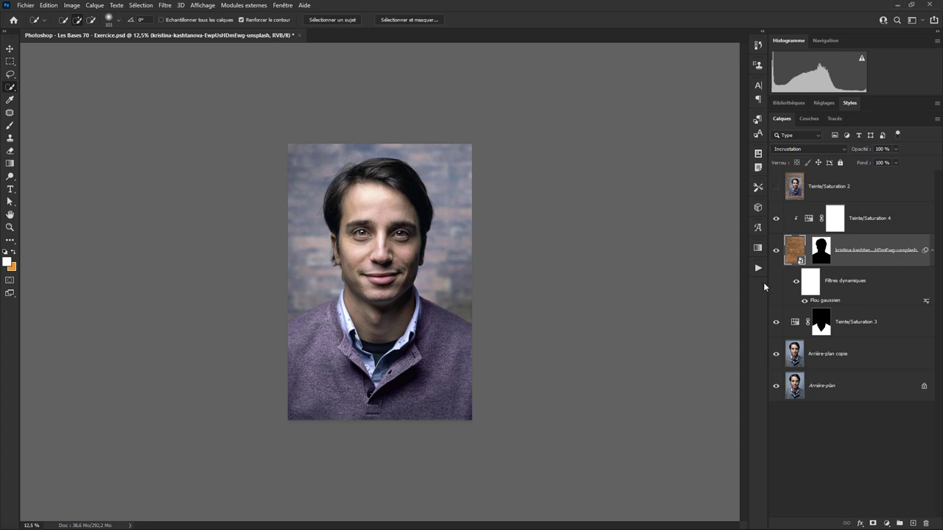
pyautogui.click(775, 188)
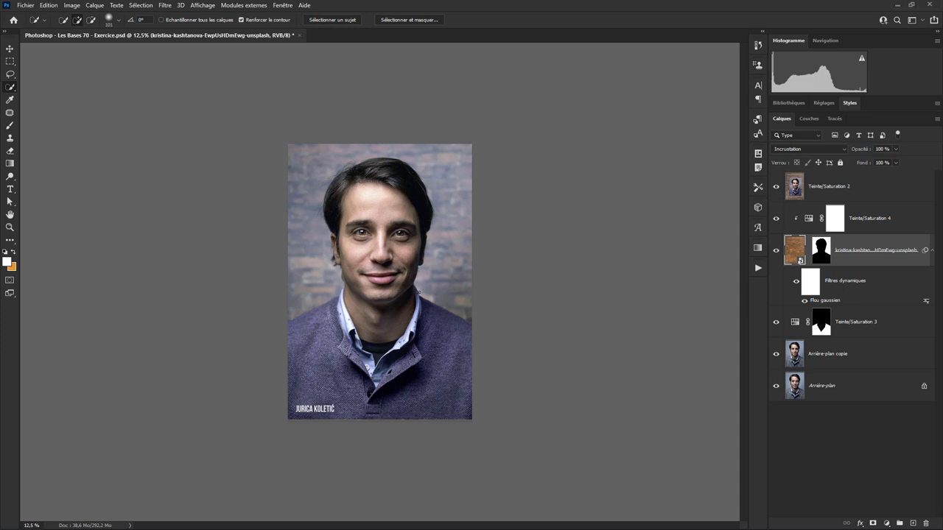
pyautogui.click(776, 187)
pyautogui.click(776, 187)
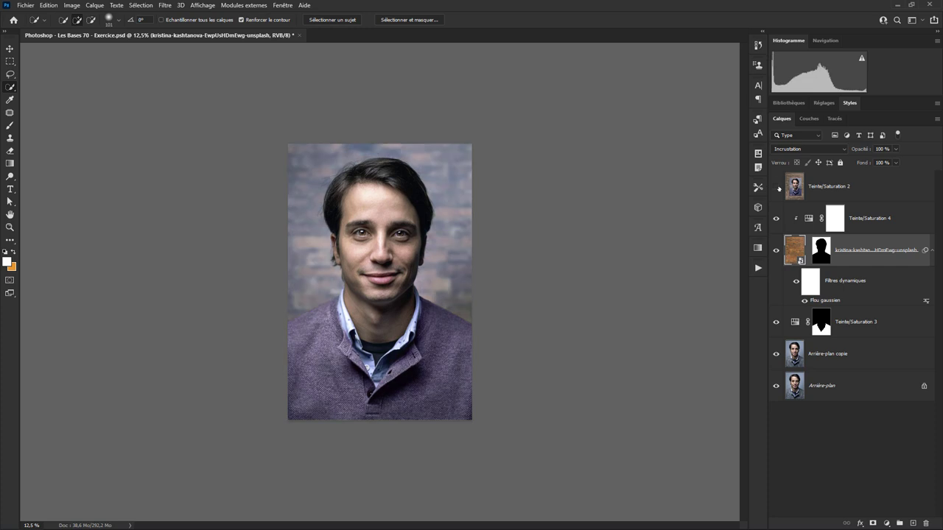
pyautogui.click(776, 188)
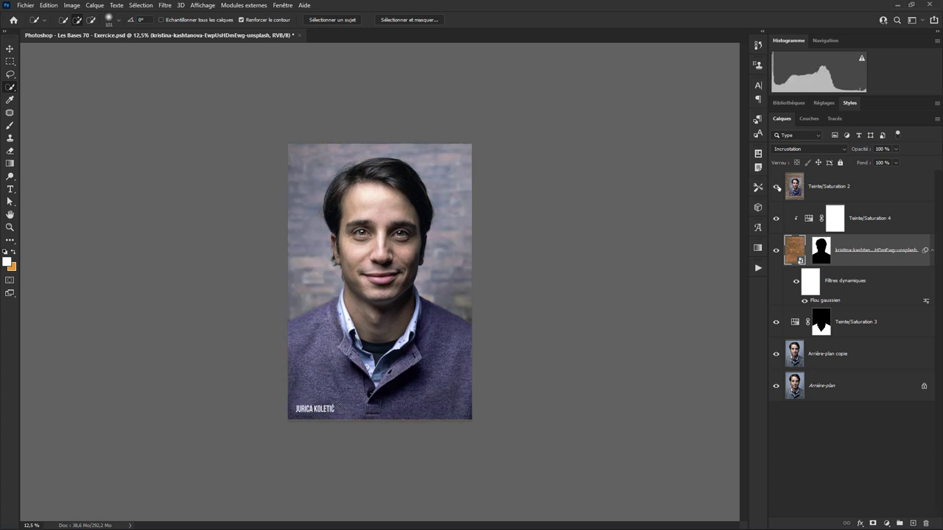
pyautogui.click(777, 188)
pyautogui.click(775, 187)
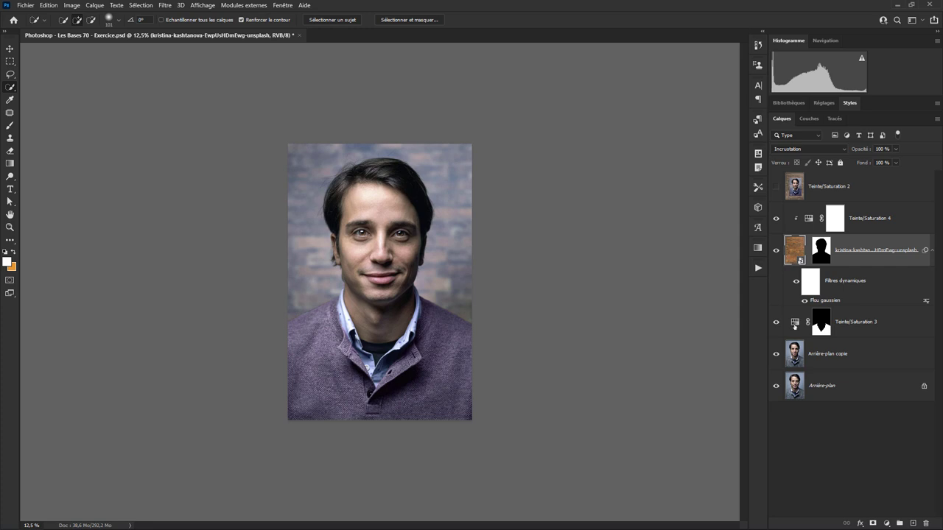
# Step: Set the Teinte/Saturation 3 hue to -178, turning the sweater brown
pyautogui.doubleClick(794, 325)
pyautogui.moveTo(703, 156)
pyautogui.mouseDown()
pyautogui.moveTo(738, 156)
pyautogui.moveTo(534, 165)
pyautogui.mouseUp()
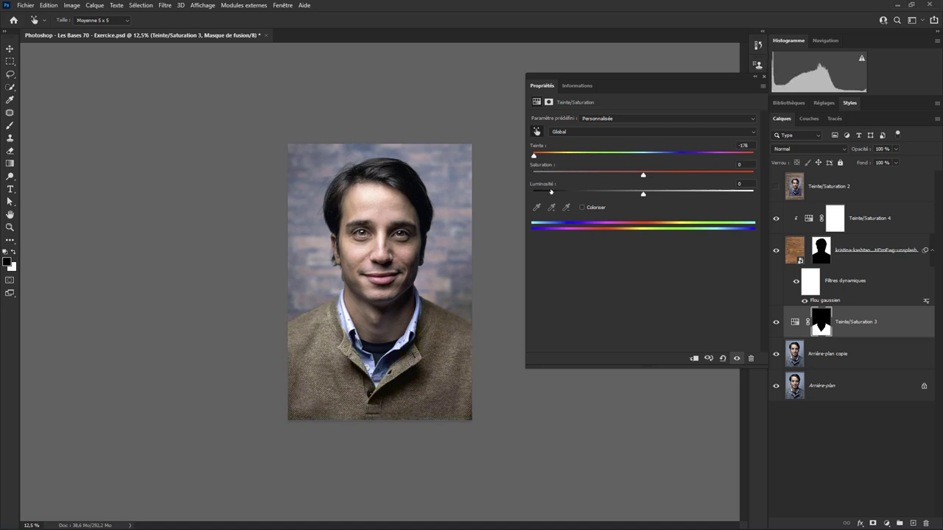